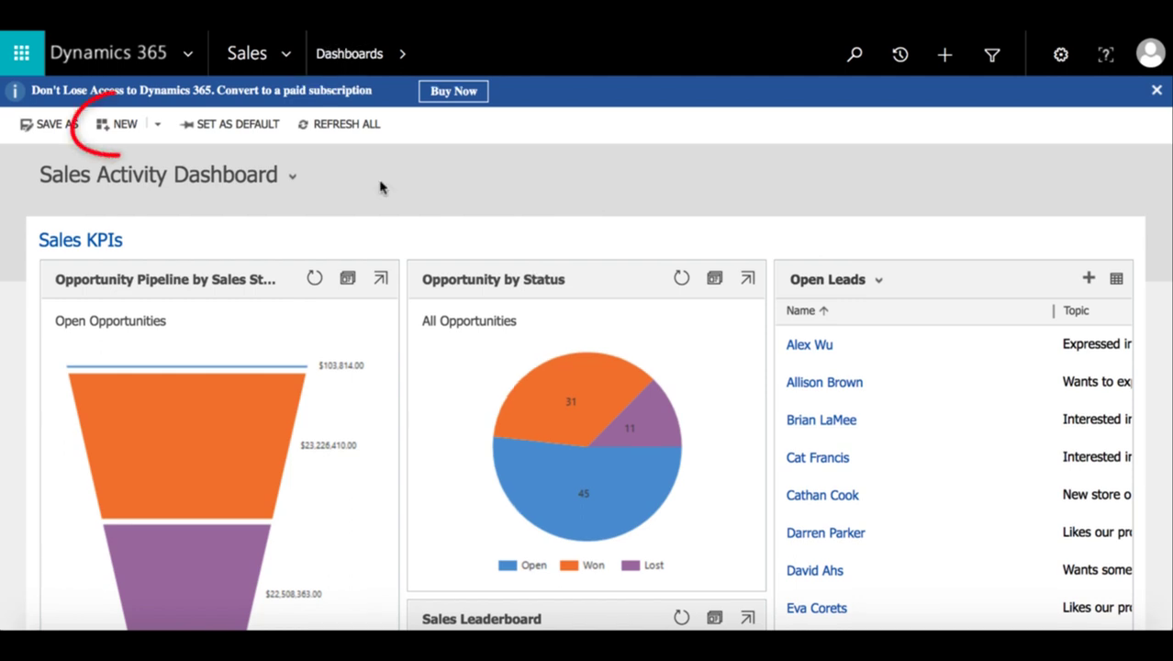
# Step: Start a new dashboard from the Sales Activity Dashboard page with the 3-Column Regular Dashboard layout
pyautogui.click(110, 129)
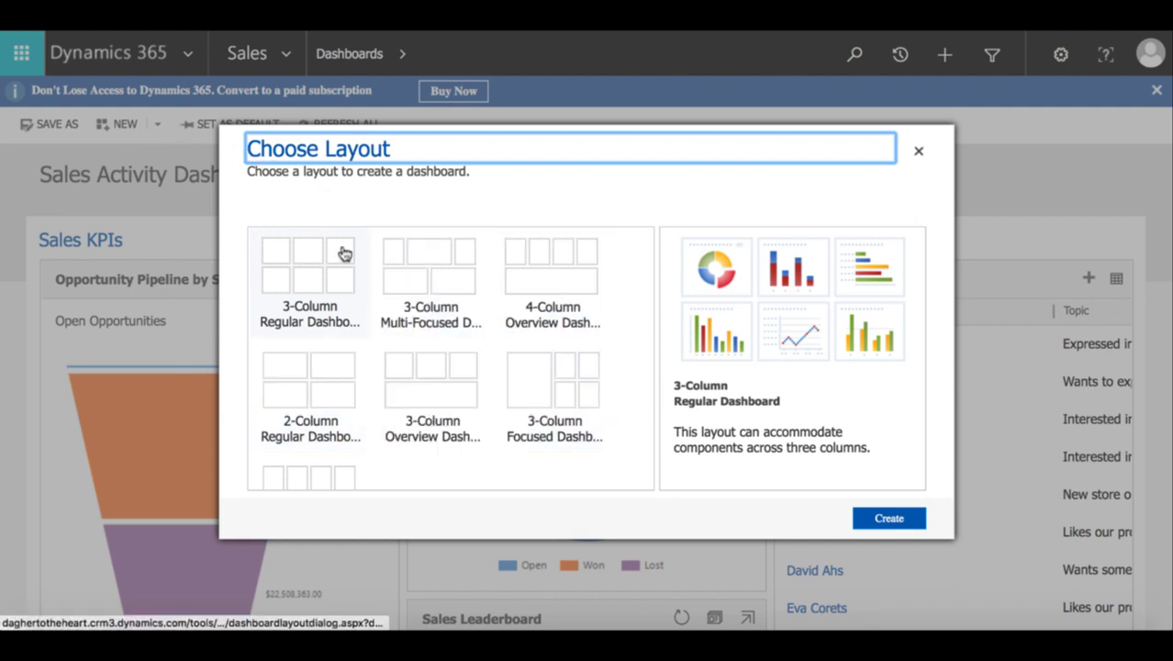
pyautogui.click(316, 270)
pyautogui.click(905, 518)
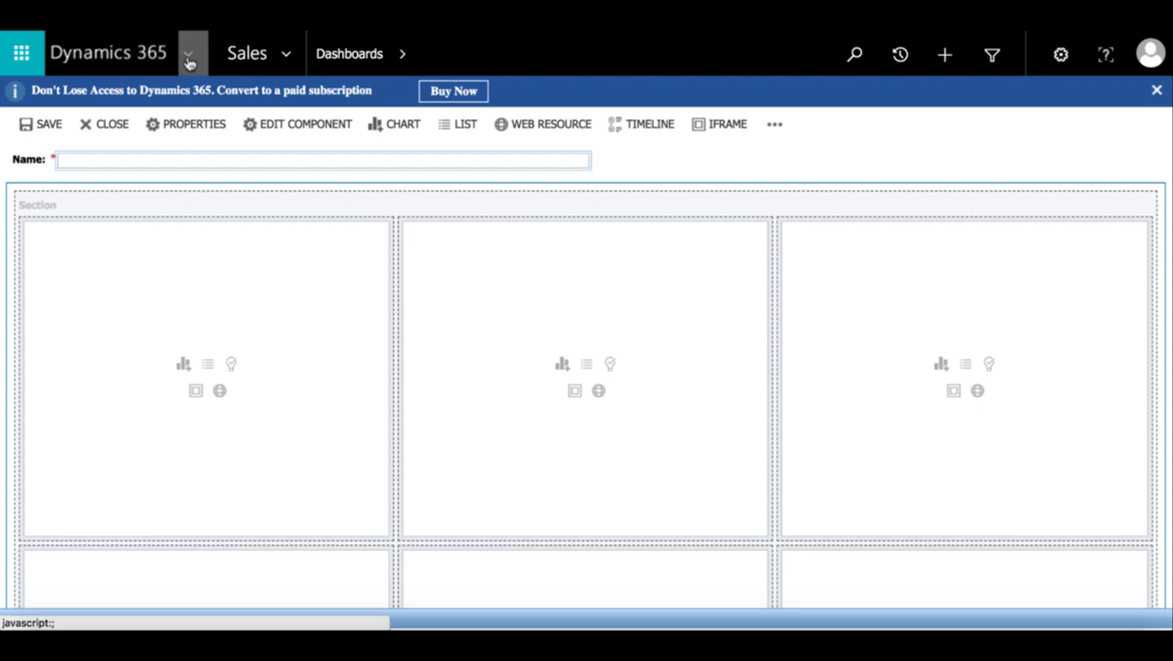
# Step: Go to the system customizations in Settings and show the Dashboards components of the Default Solution
pyautogui.click(287, 58)
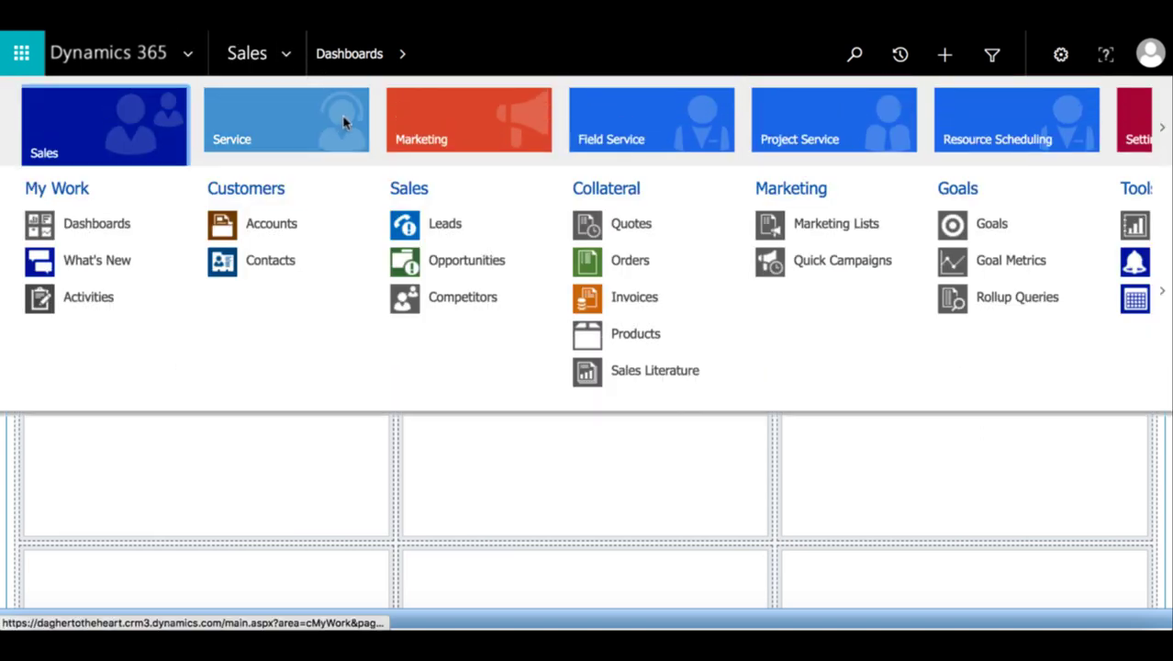
pyautogui.scroll(-5, 342, 123)
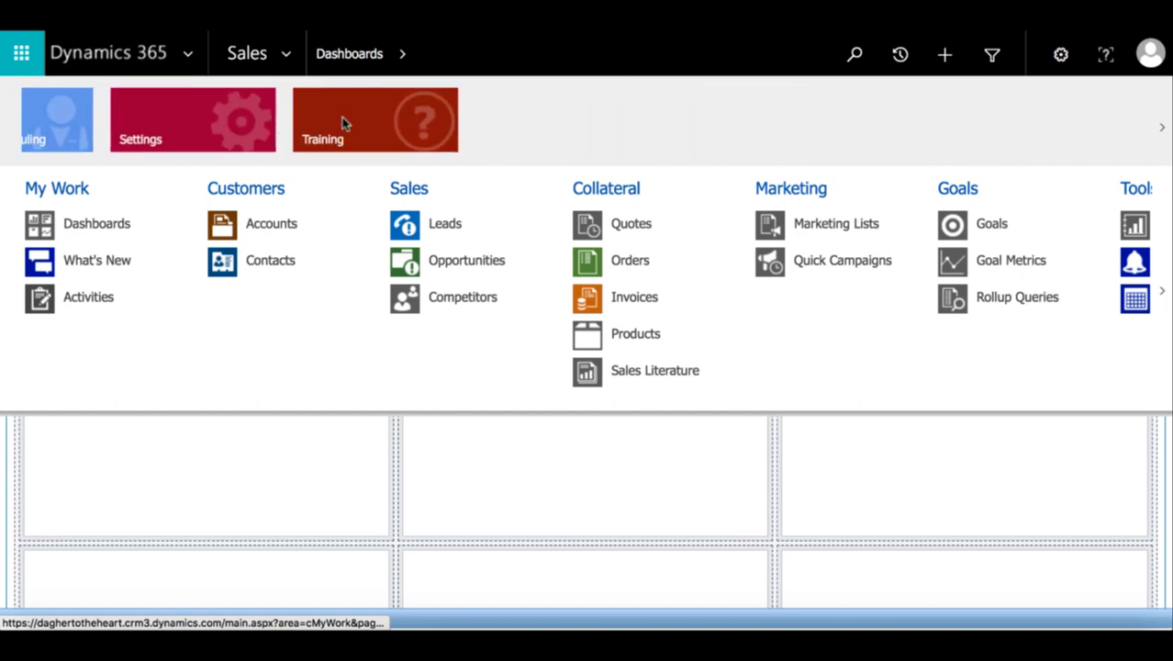
pyautogui.click(152, 132)
pyautogui.click(292, 227)
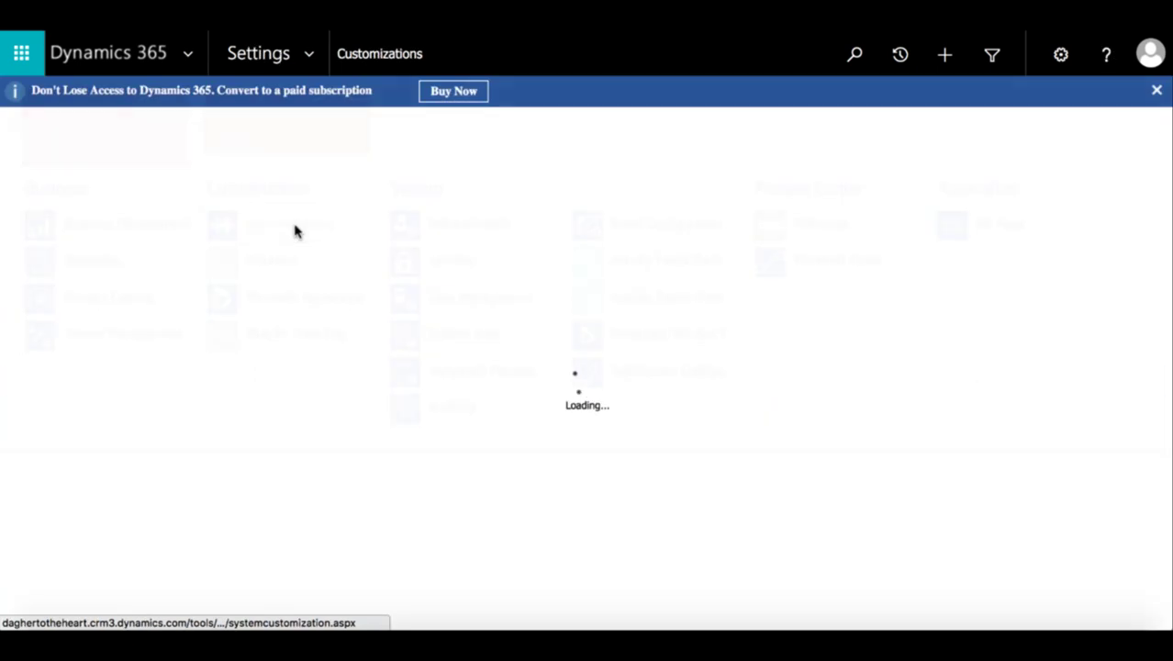
pyautogui.click(209, 192)
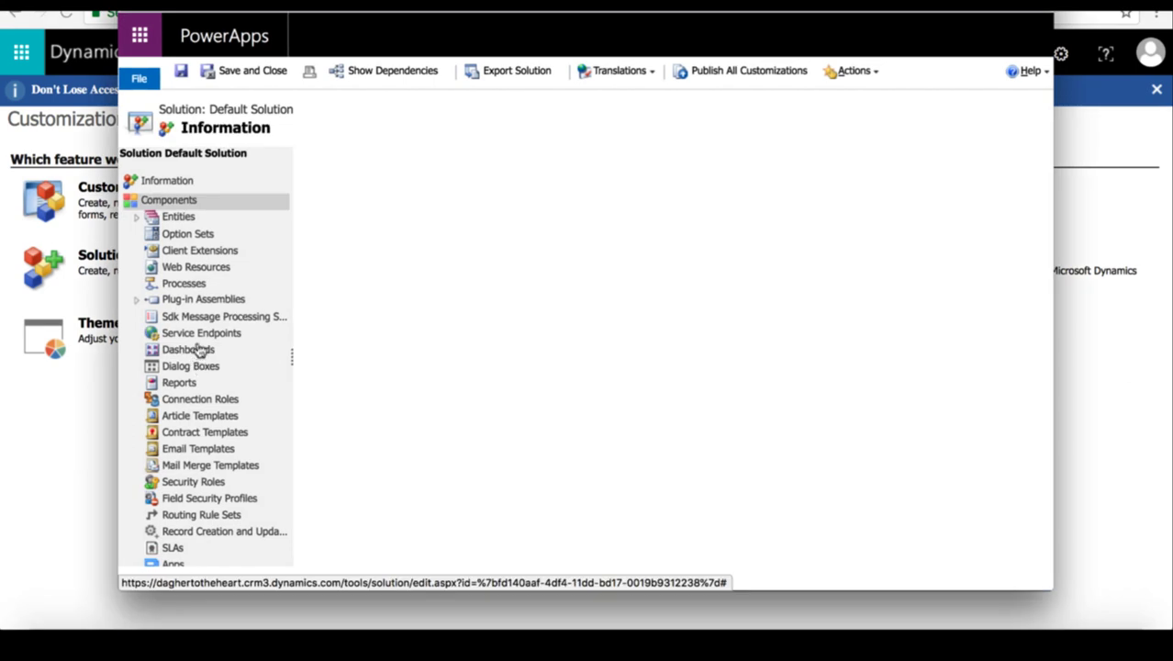
pyautogui.click(200, 351)
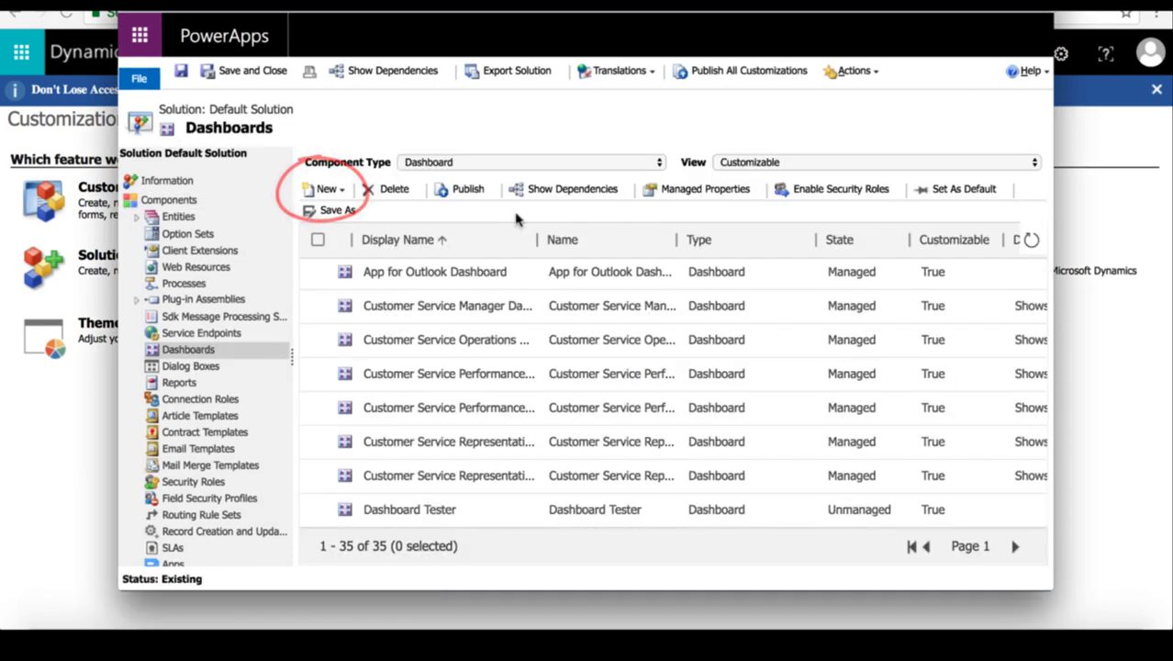
# Step: Create a new standard dashboard in the Default Solution with the 3-Column Regular Dashboard layout
pyautogui.click(341, 192)
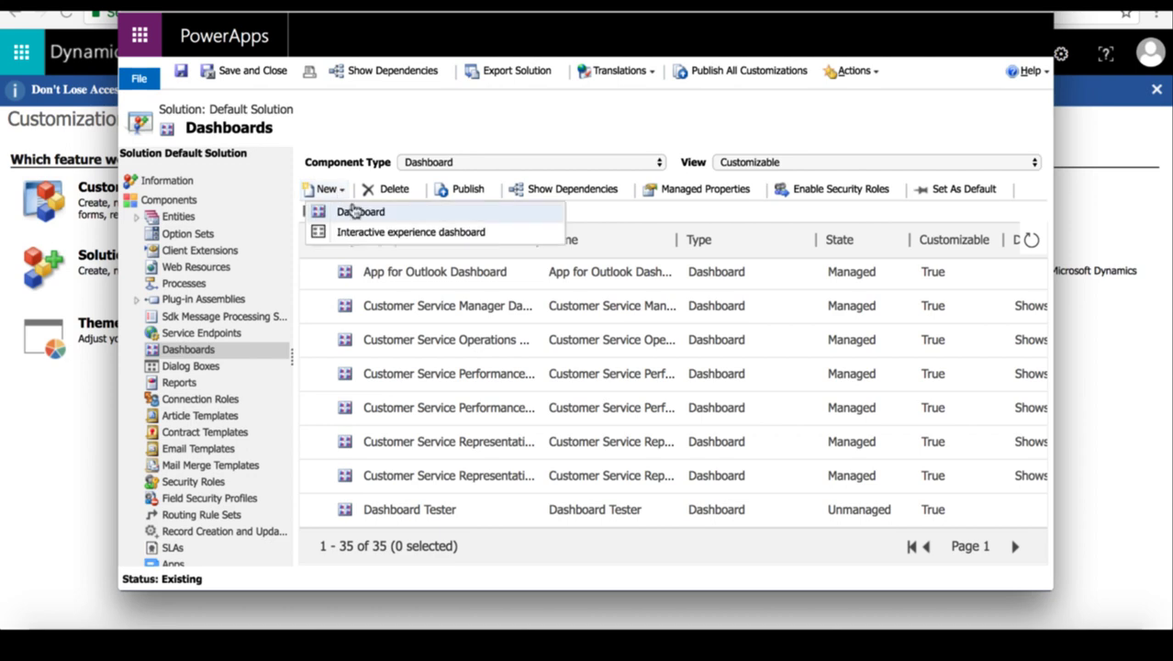
pyautogui.click(361, 214)
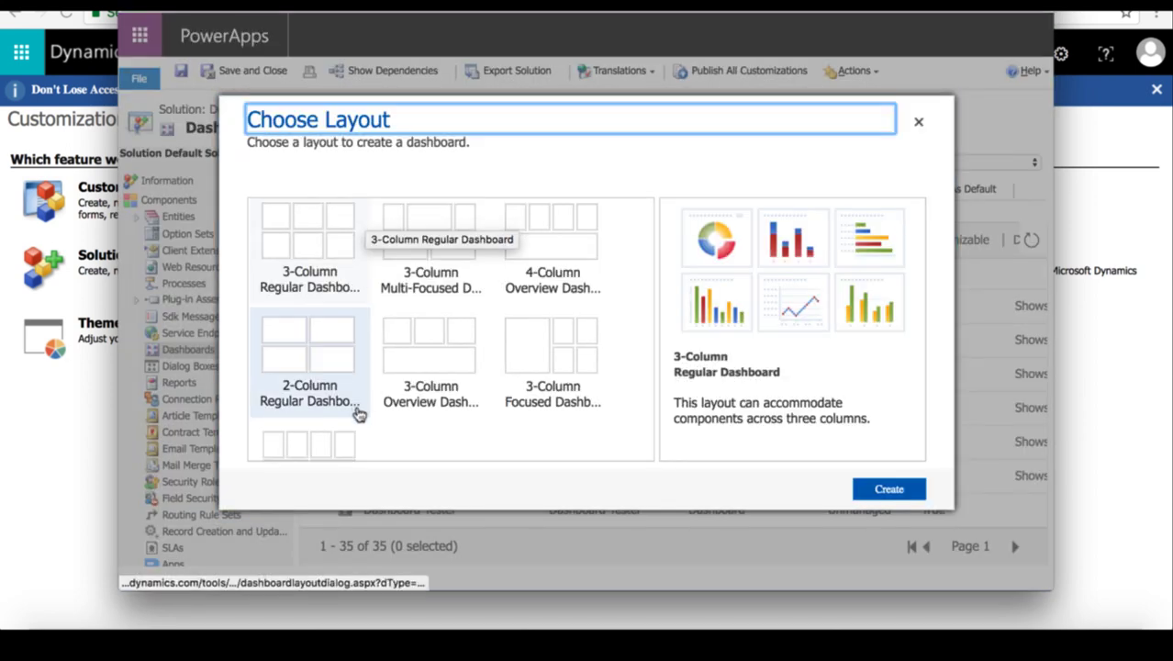
pyautogui.scroll(-2, 359, 412)
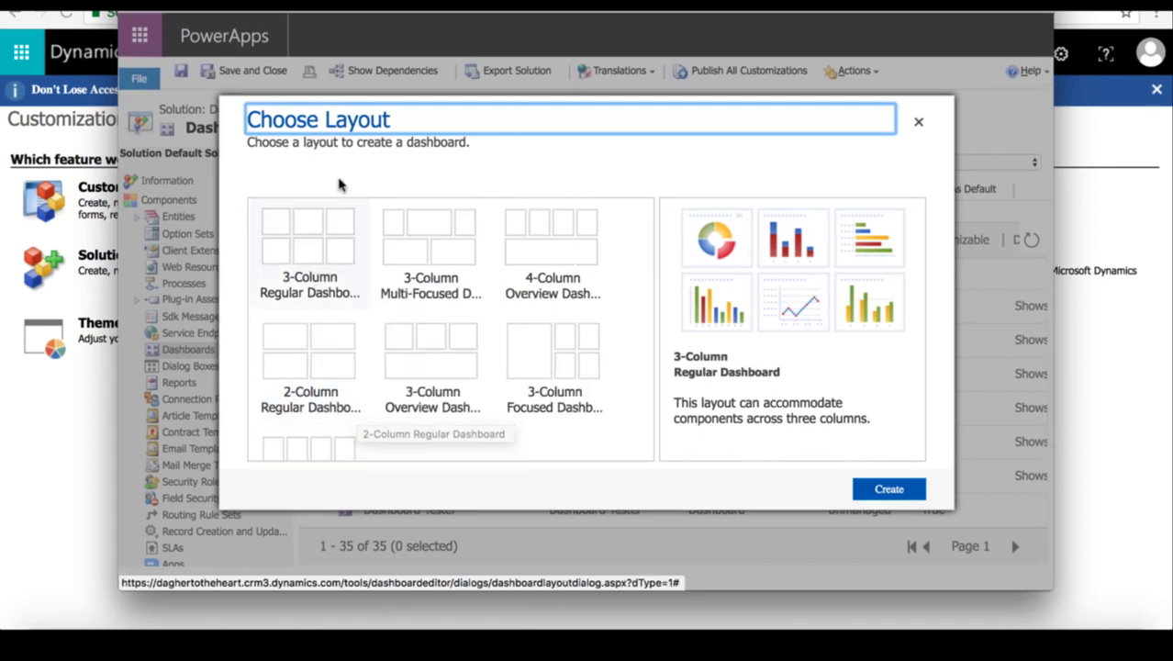
pyautogui.click(333, 237)
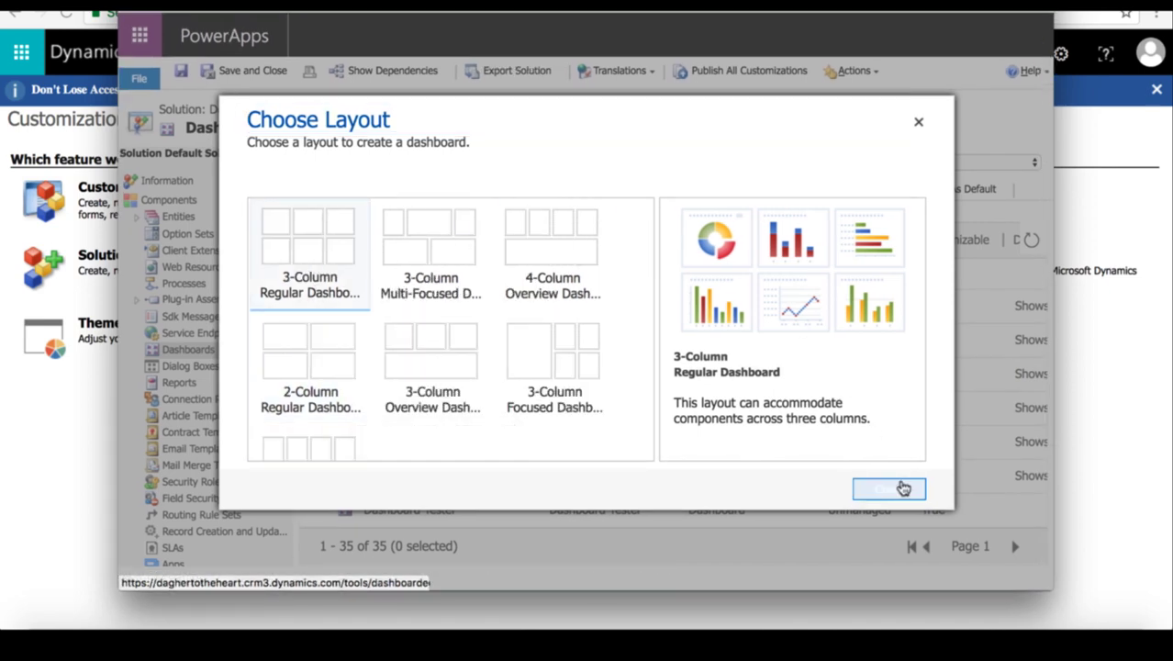
pyautogui.click(902, 488)
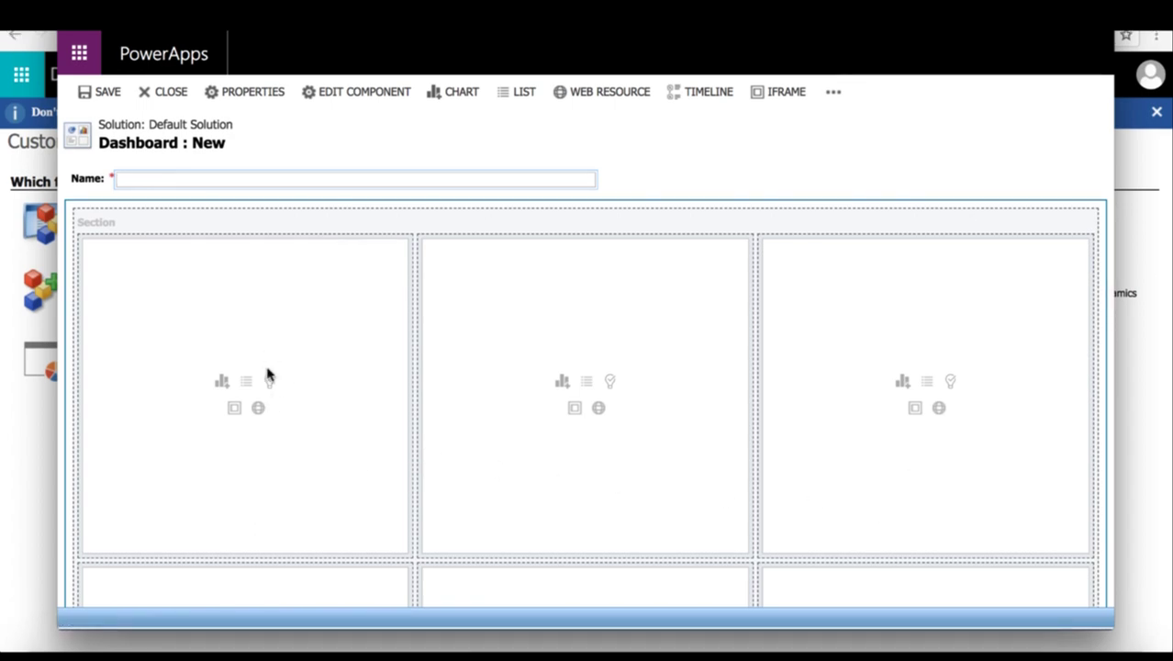
# Step: Name the new dashboard "(Tester) Dashboard"
pyautogui.click(304, 245)
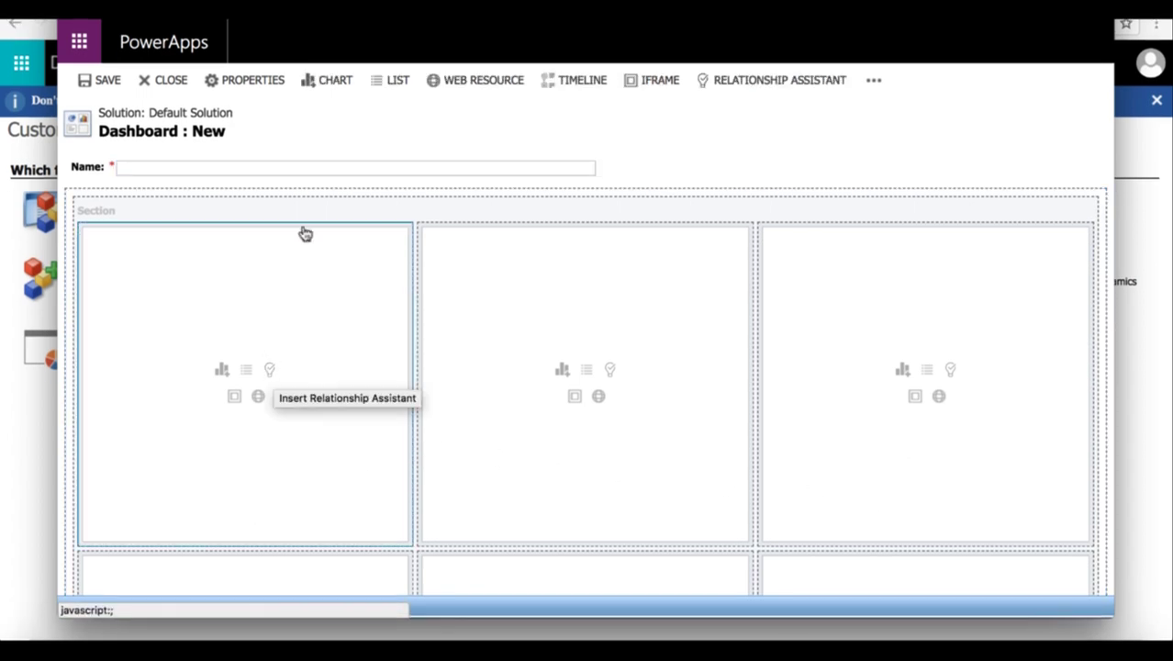
pyautogui.click(332, 179)
pyautogui.write('(Tester) Dashboard')
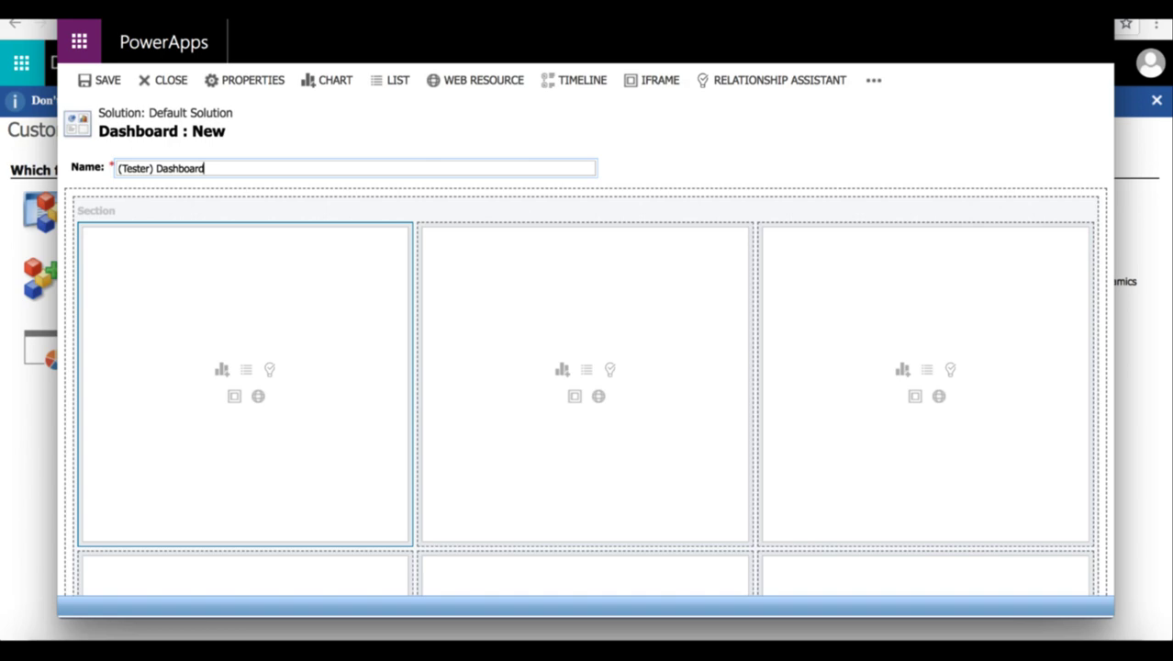
# Step: Add an Opportunity chart to the first cell of the upper row, using the All Opportunities view and the Deals Won vs. Deals Lost By Owner chart
pyautogui.click(220, 372)
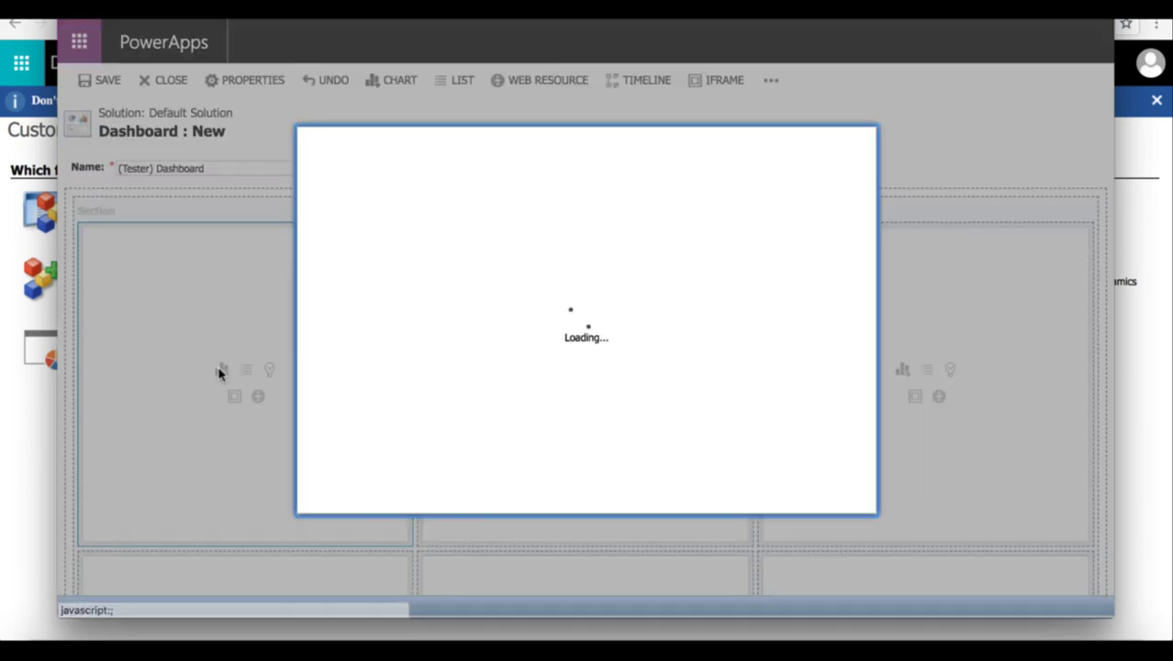
pyautogui.click(466, 274)
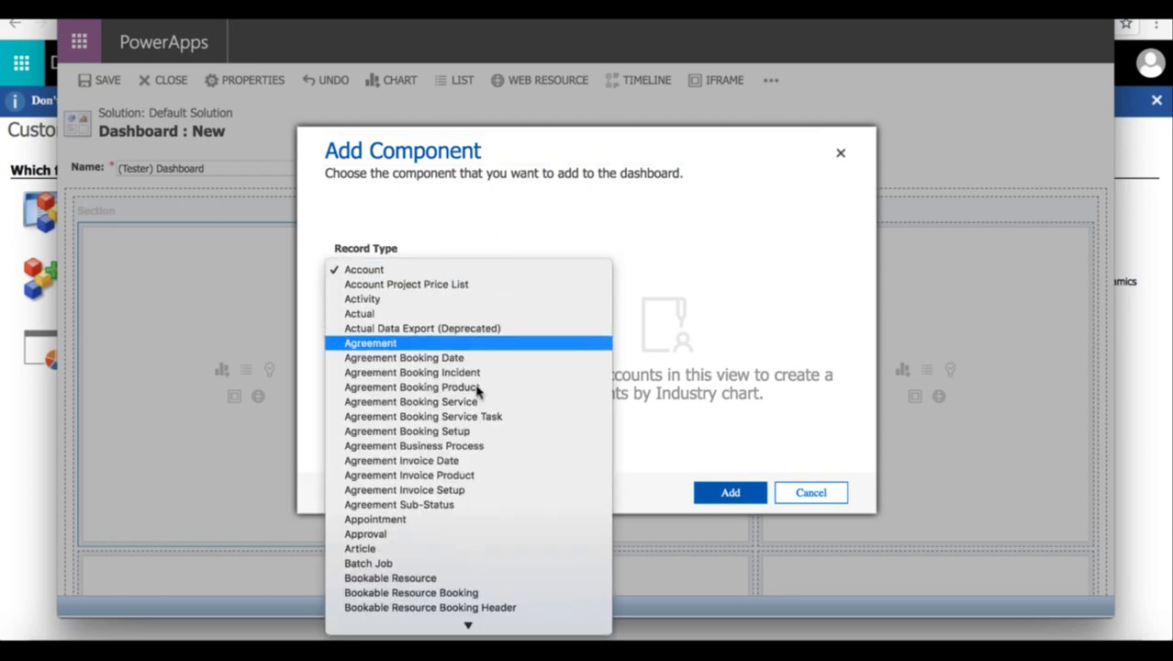
pyautogui.scroll(-10, 468, 341)
pyautogui.click(501, 130)
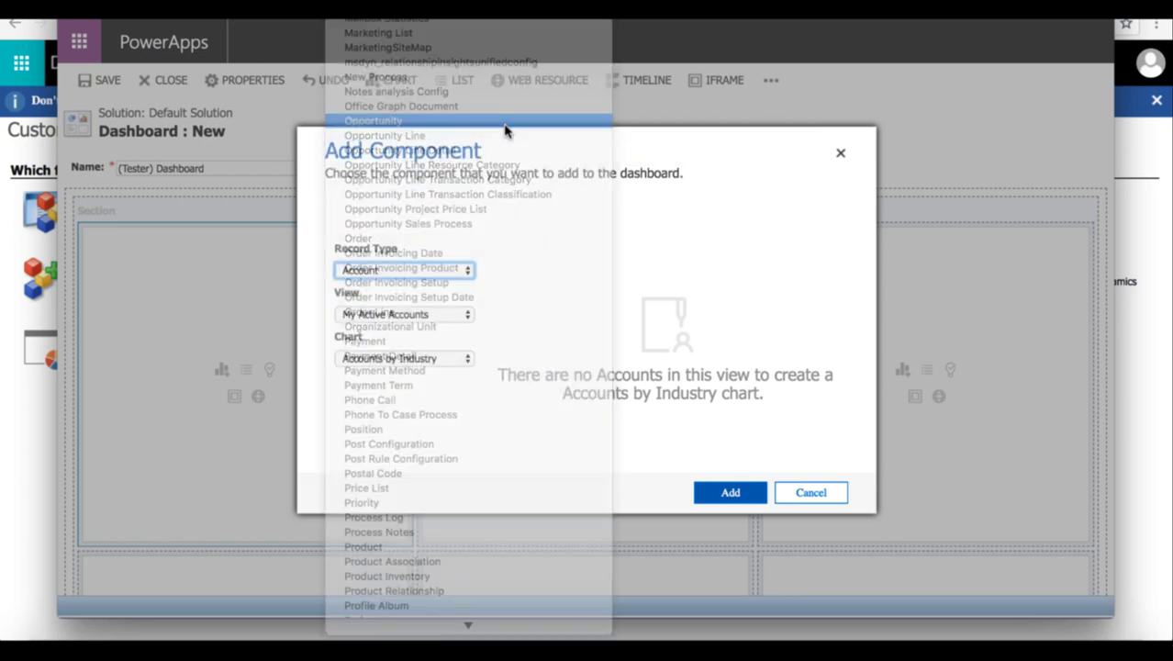
pyautogui.click(445, 318)
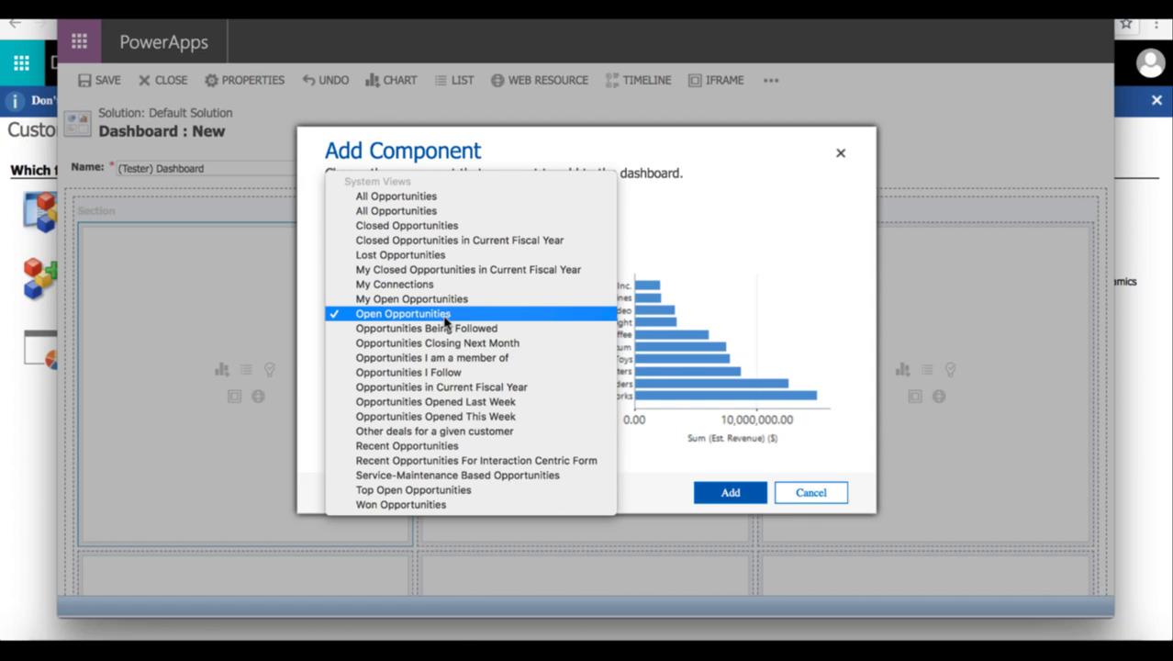
pyautogui.click(450, 196)
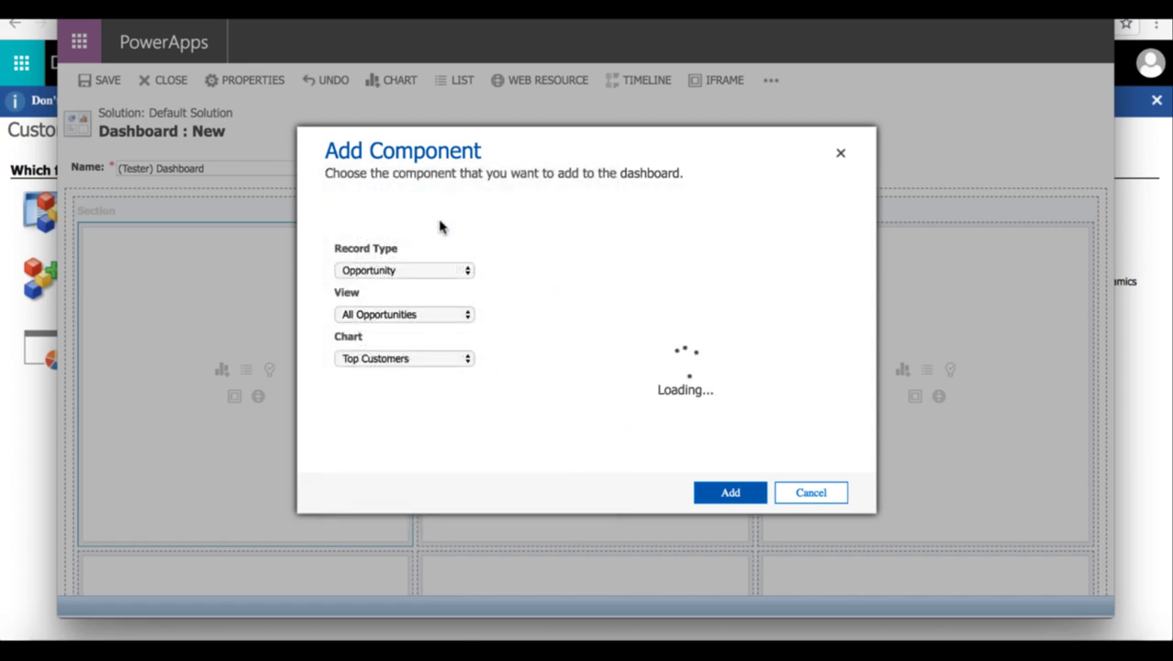
pyautogui.click(414, 359)
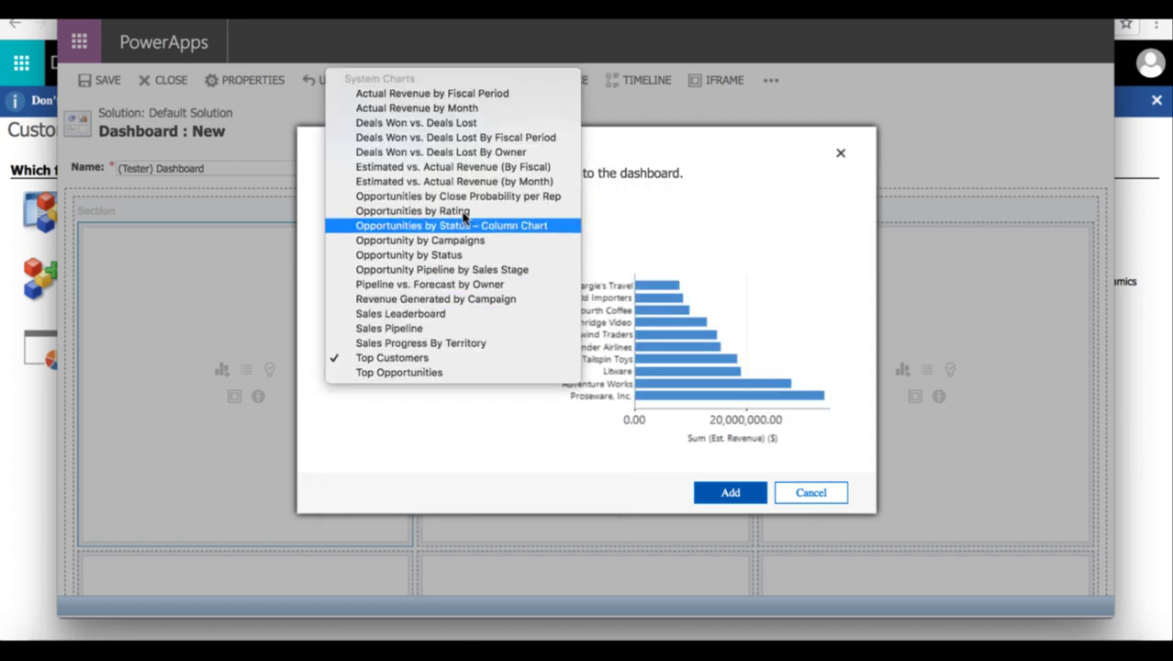
pyautogui.click(544, 153)
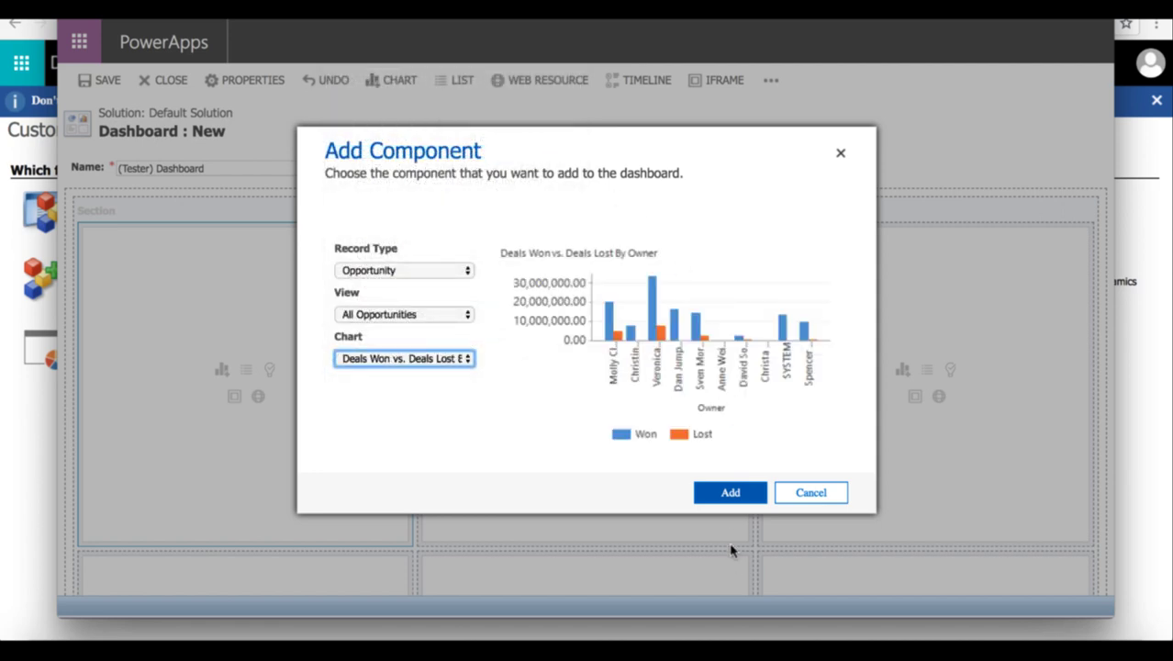
pyautogui.click(740, 500)
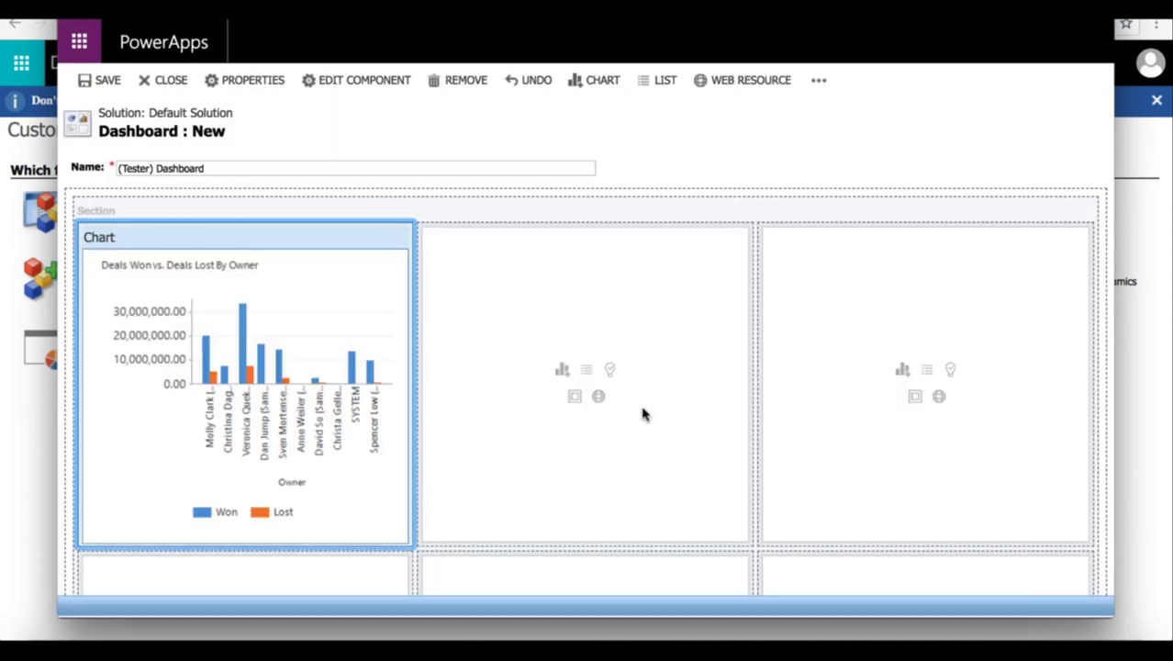
# Step: Add an Activities list with the Last Activity view to the upper row's second cell and the Relationship Assistant to its third cell
pyautogui.click(586, 370)
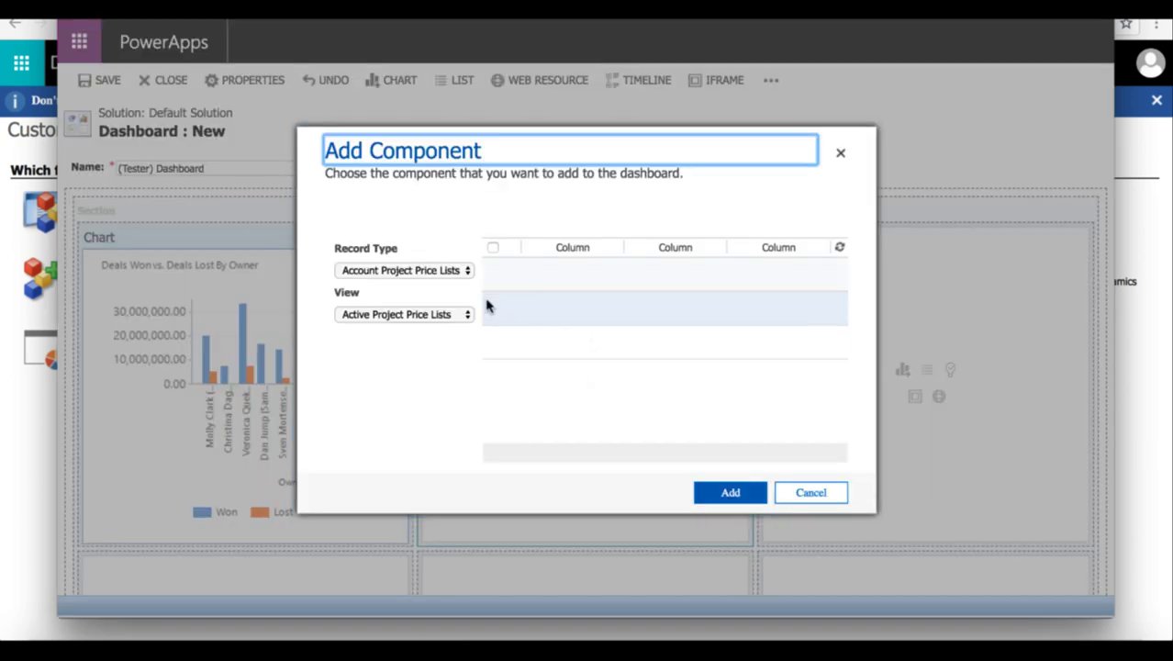
pyautogui.click(463, 271)
pyautogui.click(372, 298)
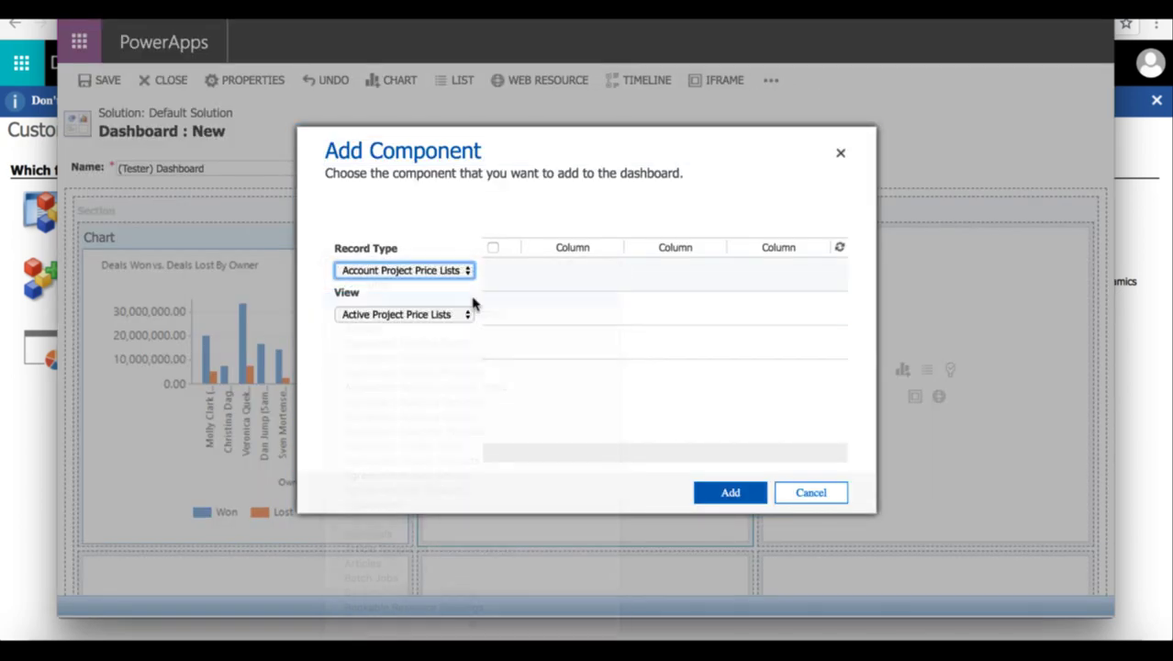
pyautogui.click(456, 312)
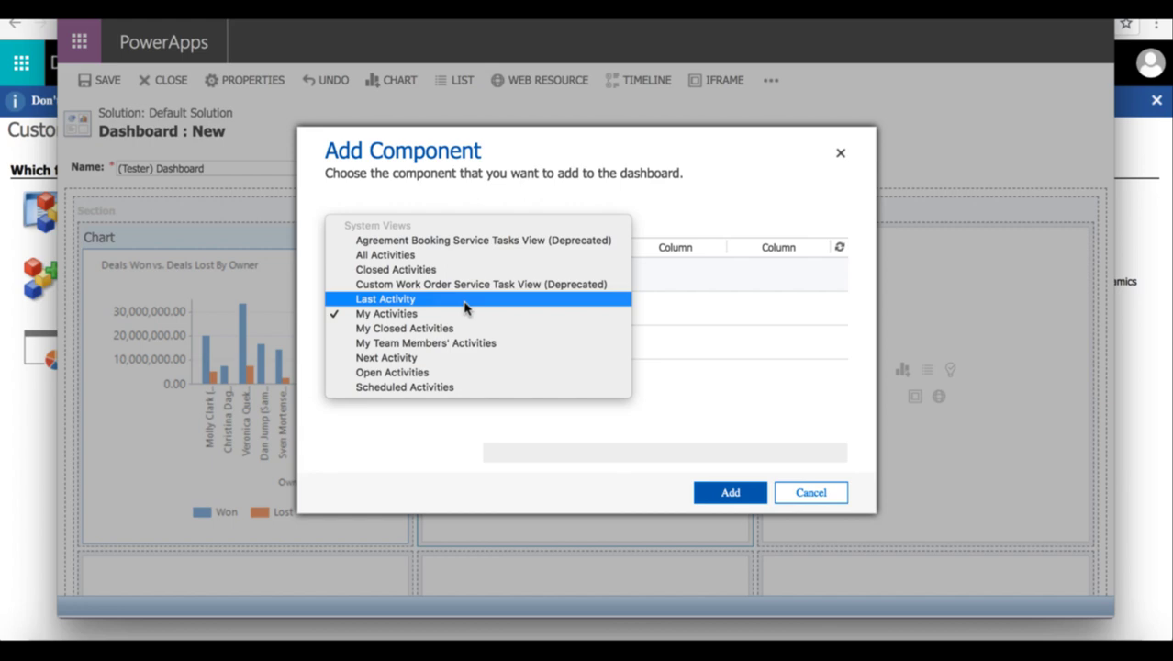
pyautogui.click(465, 299)
pyautogui.click(731, 493)
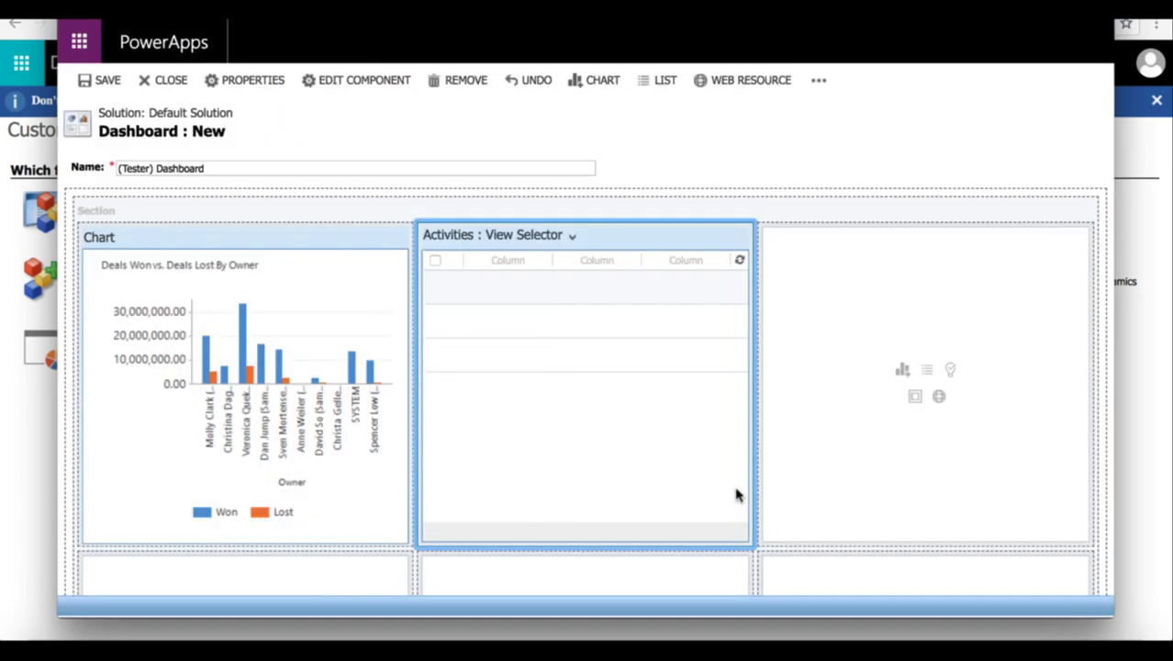
pyautogui.click(951, 372)
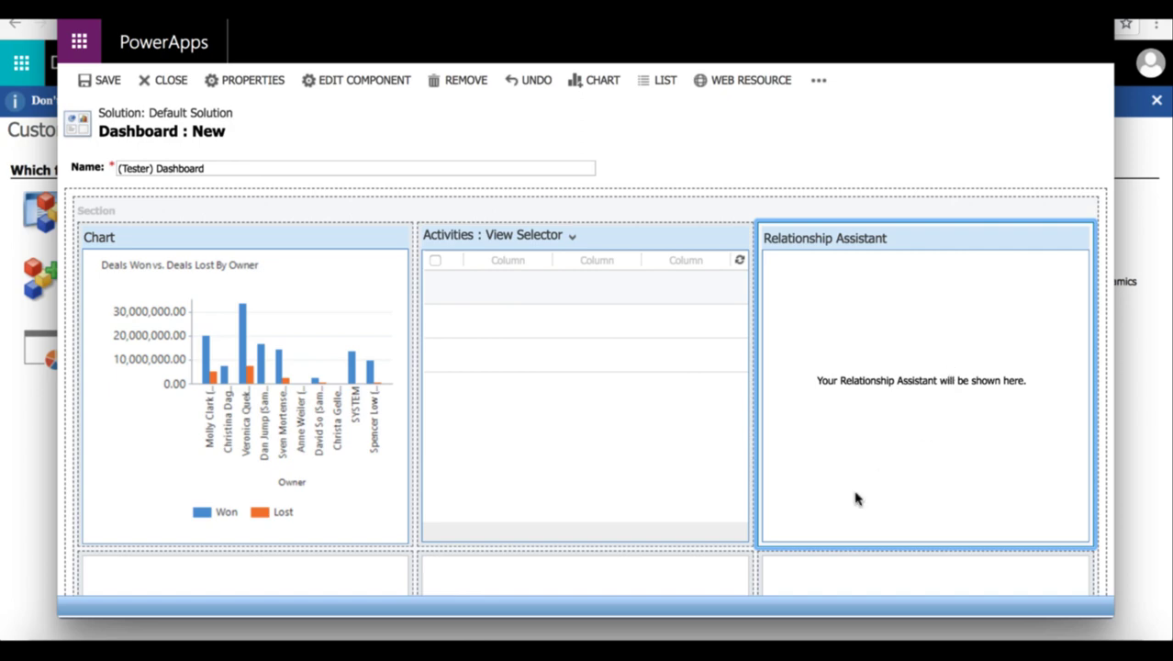
# Step: Add the existing web resource new_6_CRM to the first cell of the dashboard's second row
pyautogui.scroll(-3, 755, 478)
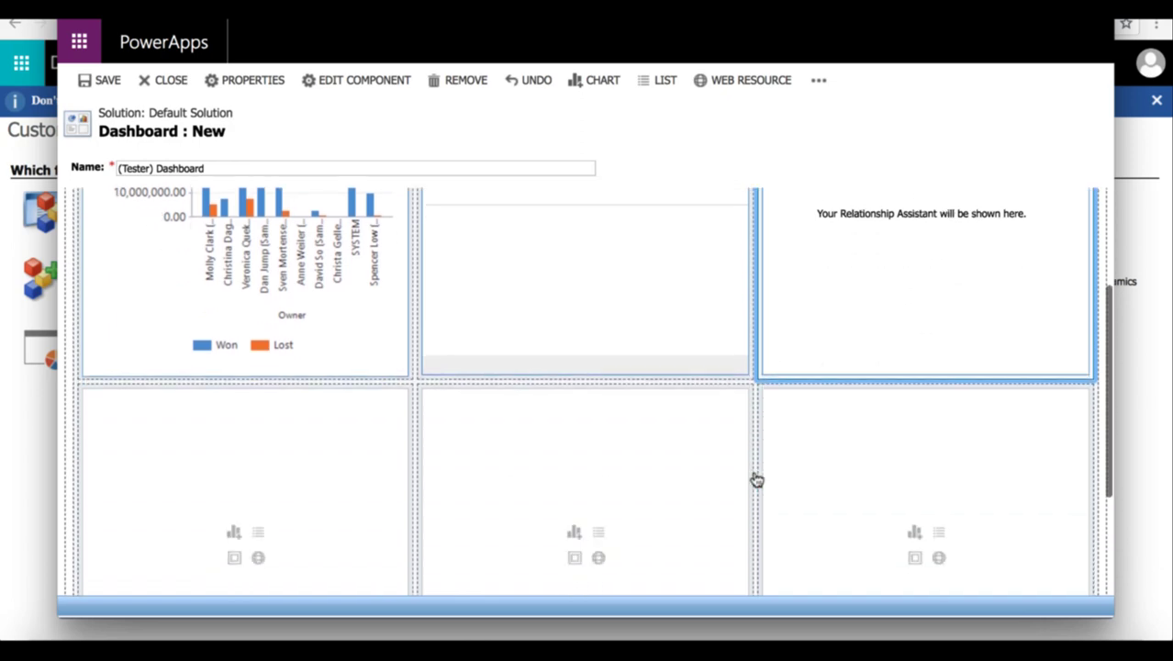
pyautogui.click(257, 450)
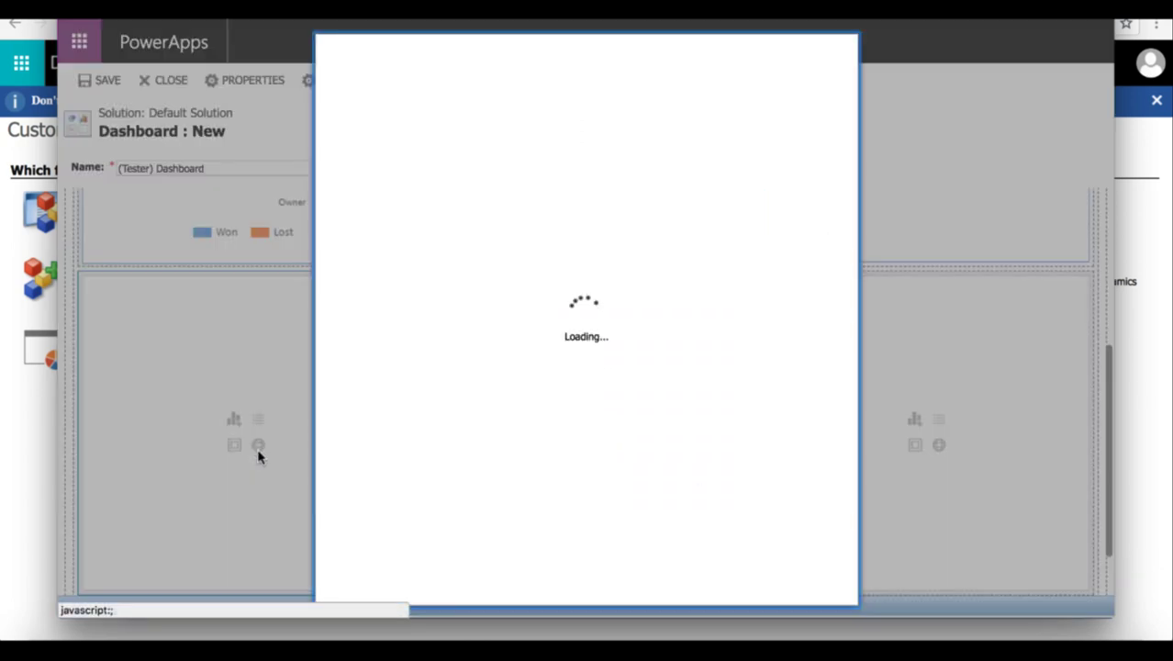
pyautogui.write('new_6_crm')
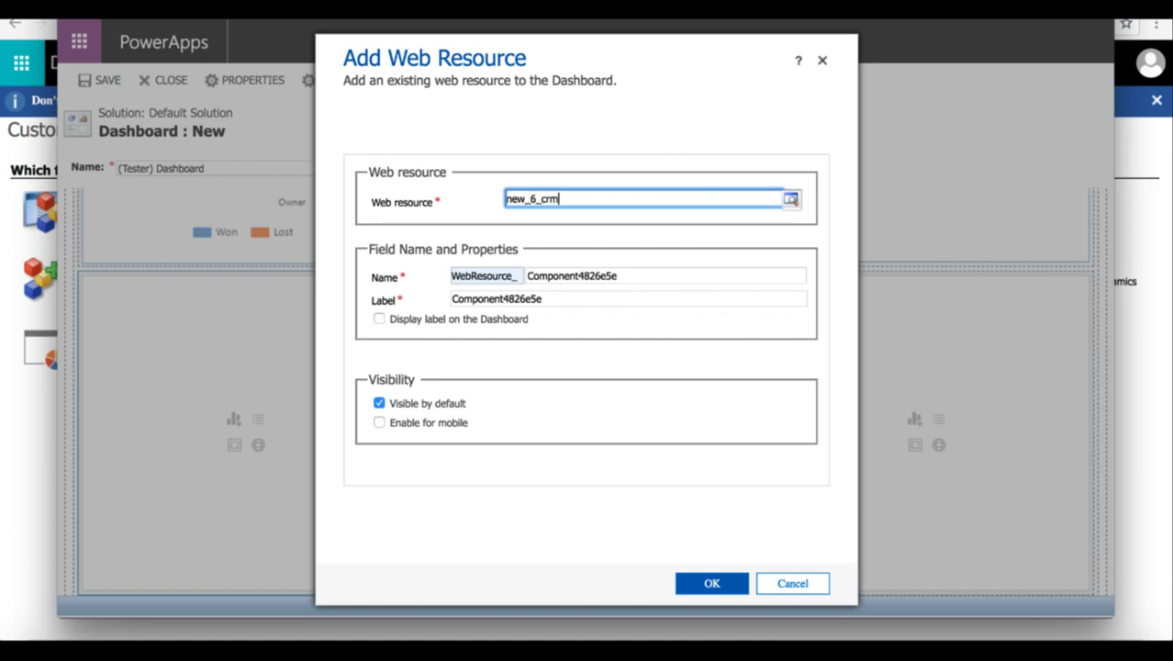
pyautogui.click(762, 229)
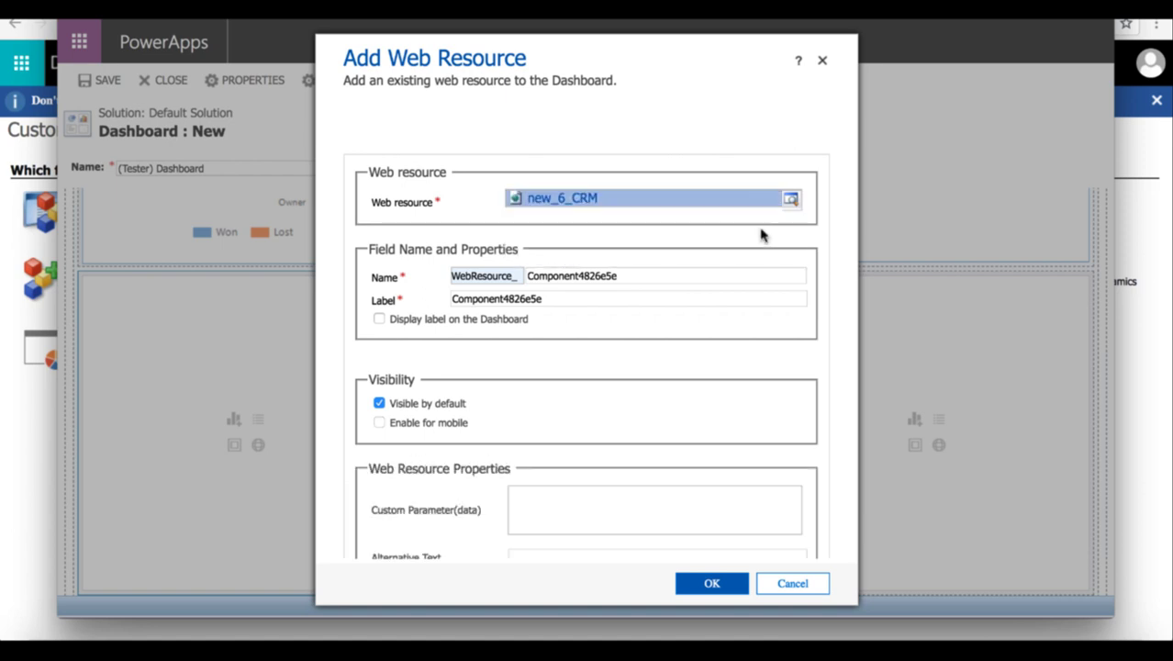
pyautogui.click(718, 596)
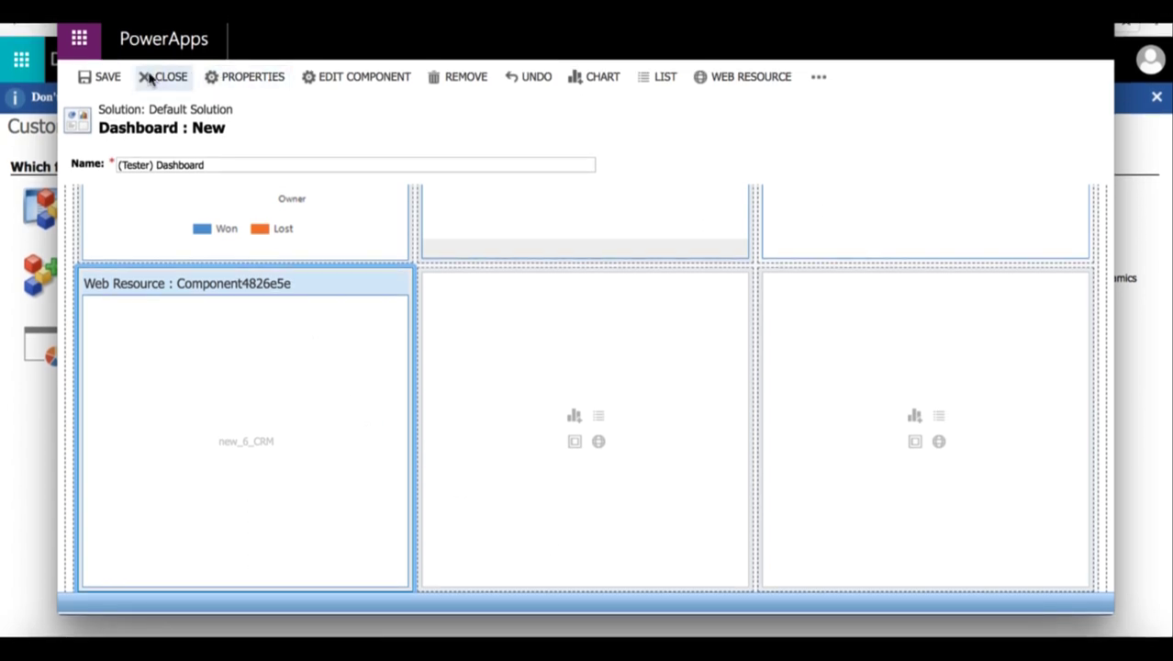
# Step: Save the new dashboard and publish (Tester) Dashboard from the solution's dashboard list
pyautogui.click(107, 80)
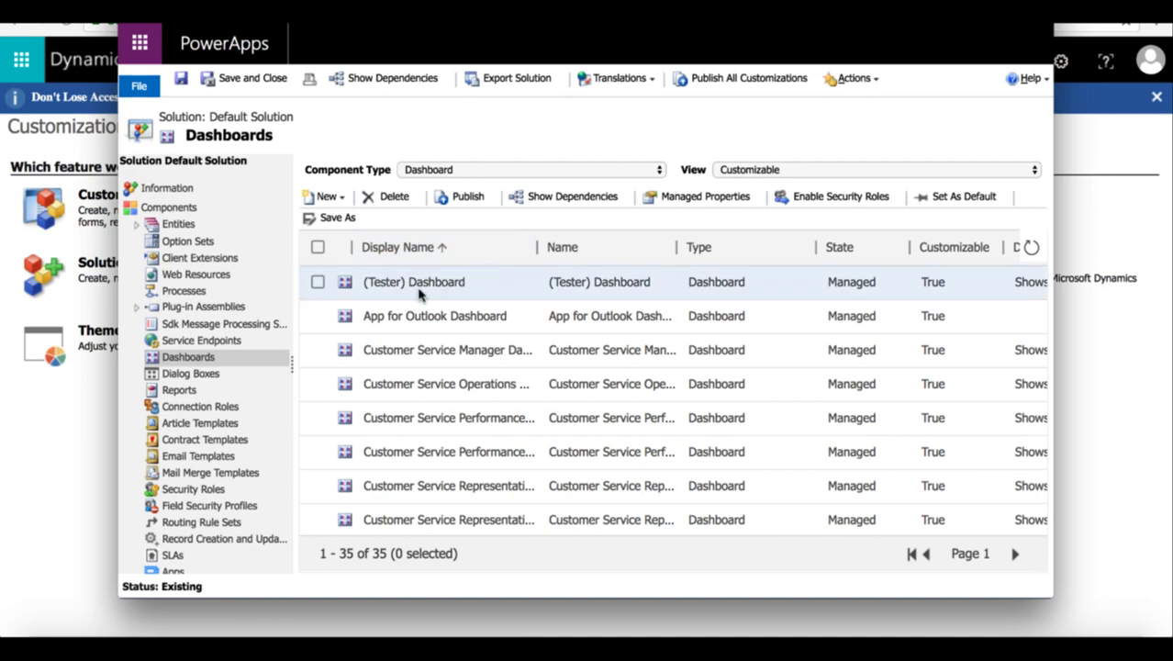
pyautogui.click(317, 284)
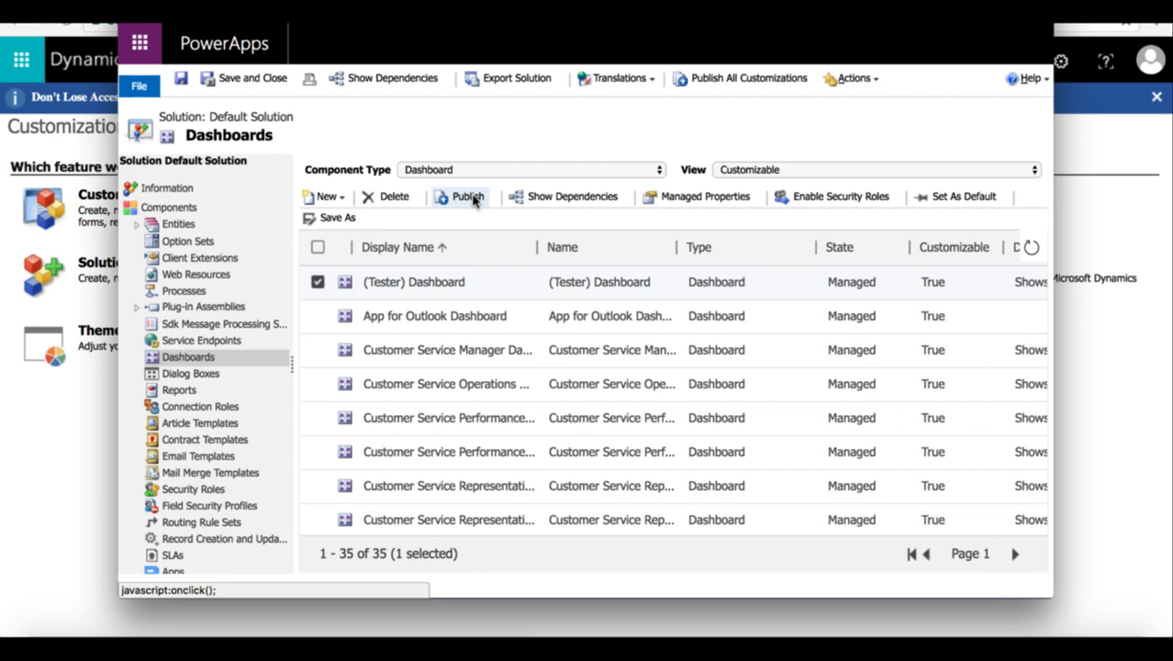
pyautogui.click(473, 198)
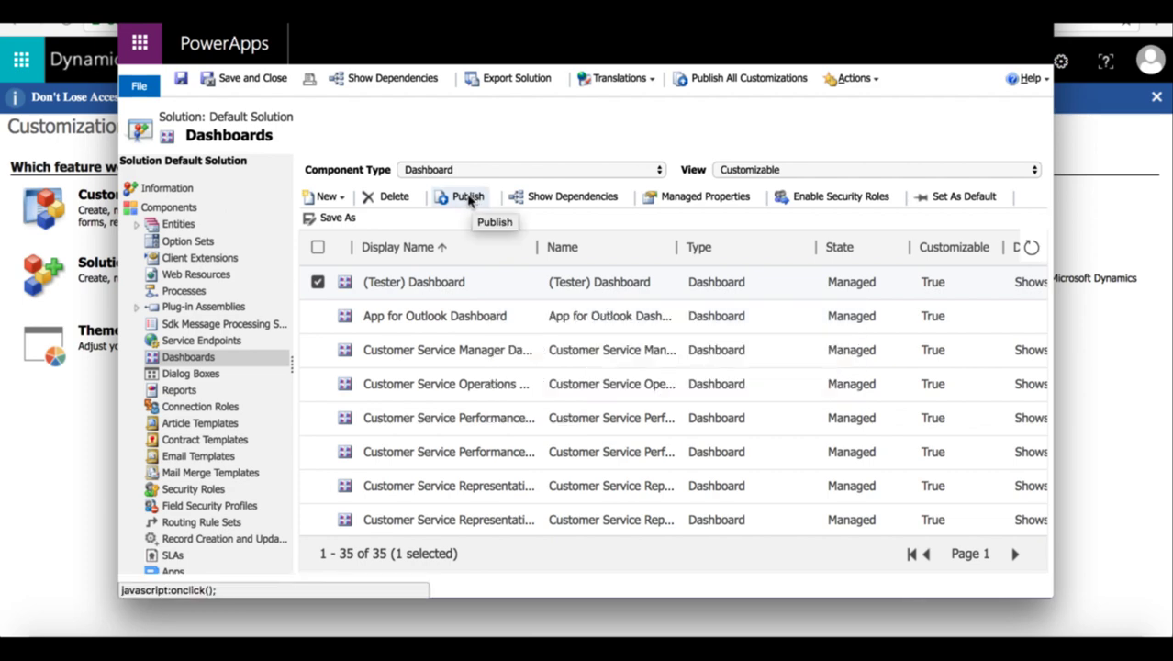
# Step: Return from the solution window to the main Dynamics 365 window and open the Sales area's Dashboards page
pyautogui.click(239, 77)
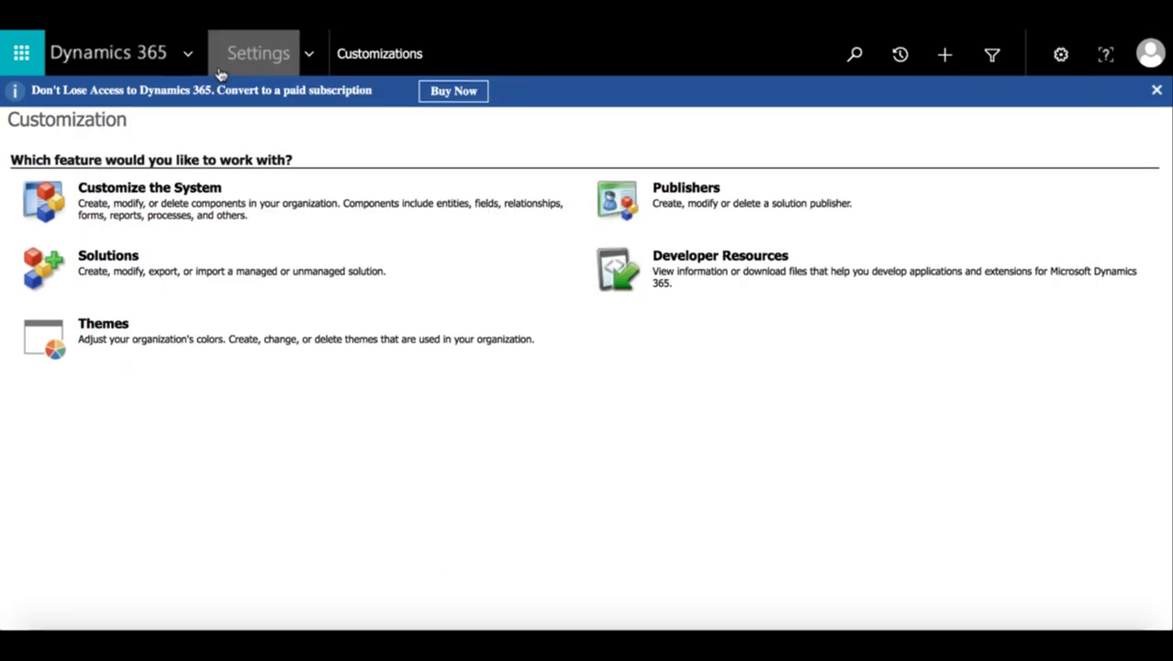
pyautogui.click(231, 66)
pyautogui.click(9, 127)
pyautogui.click(143, 136)
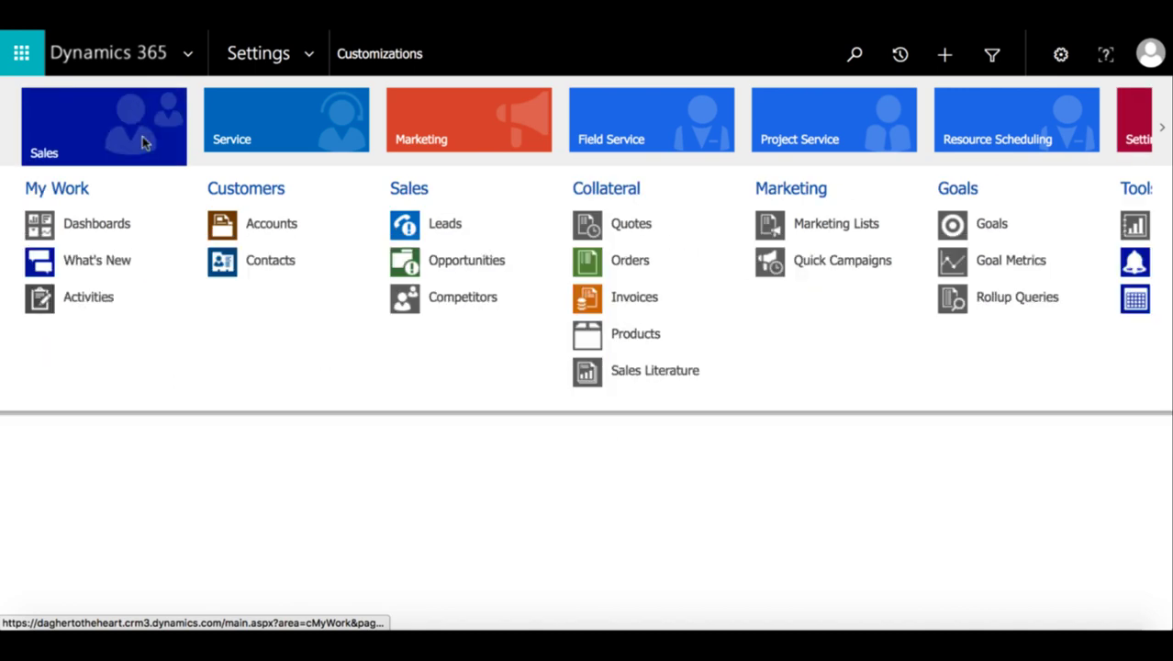
pyautogui.click(117, 226)
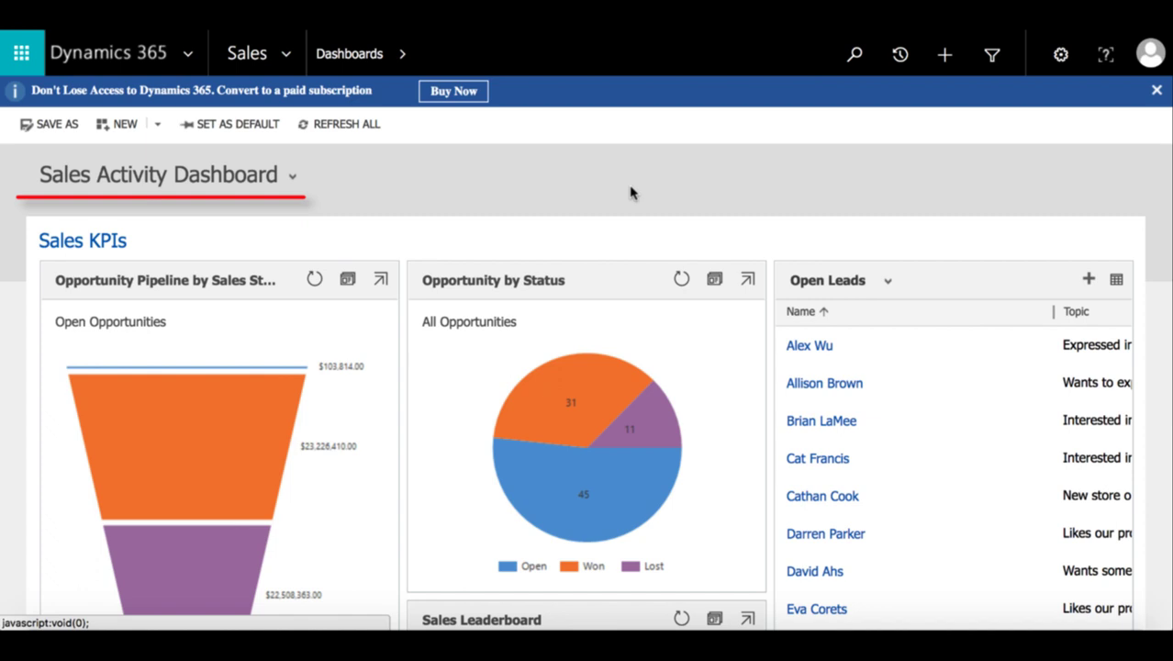
# Step: Display (Tester) Dashboard from the system dashboards and look over its components down to the web resource
pyautogui.click(298, 181)
pyautogui.scroll(-3, 175, 561)
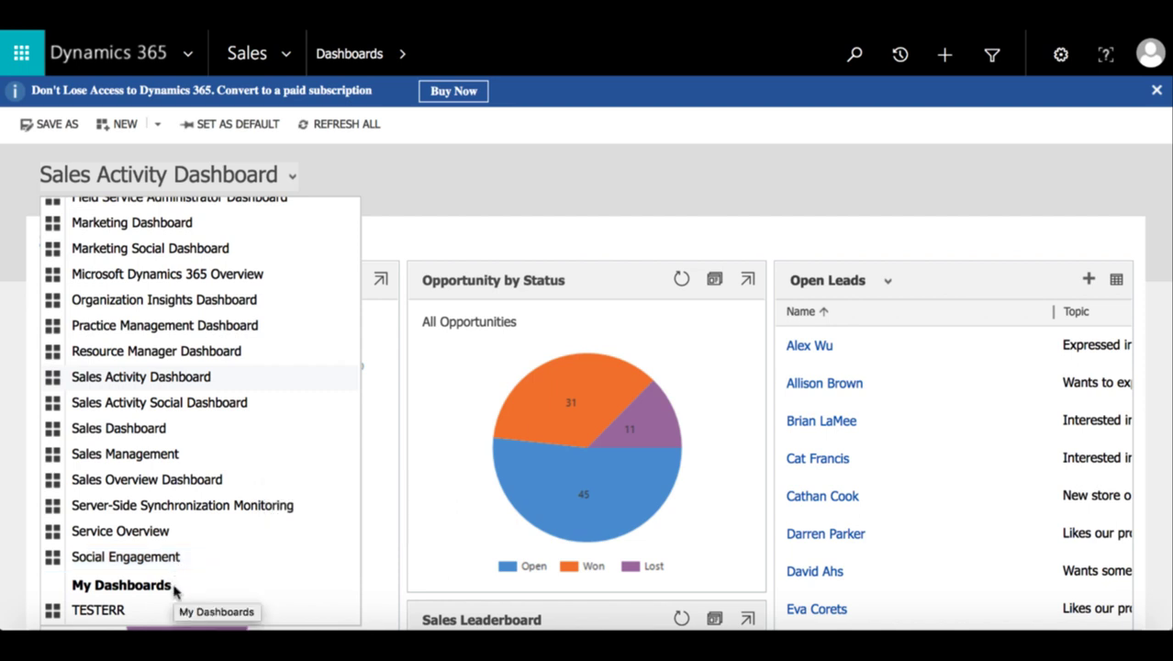
pyautogui.scroll(3, 206, 443)
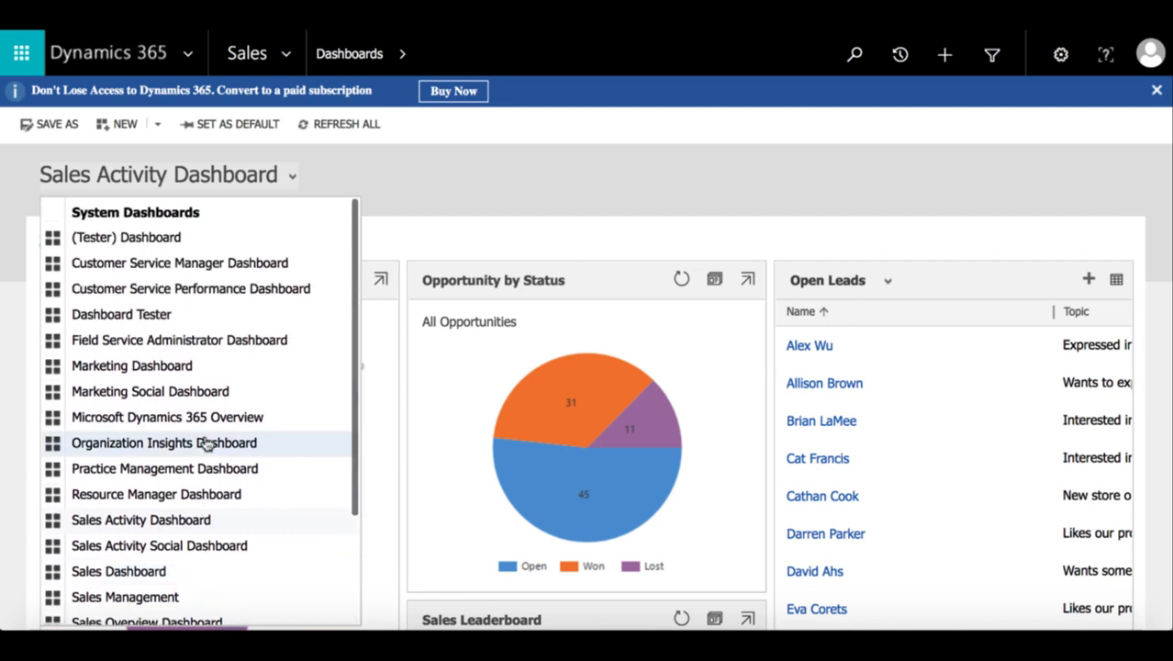
pyautogui.click(221, 244)
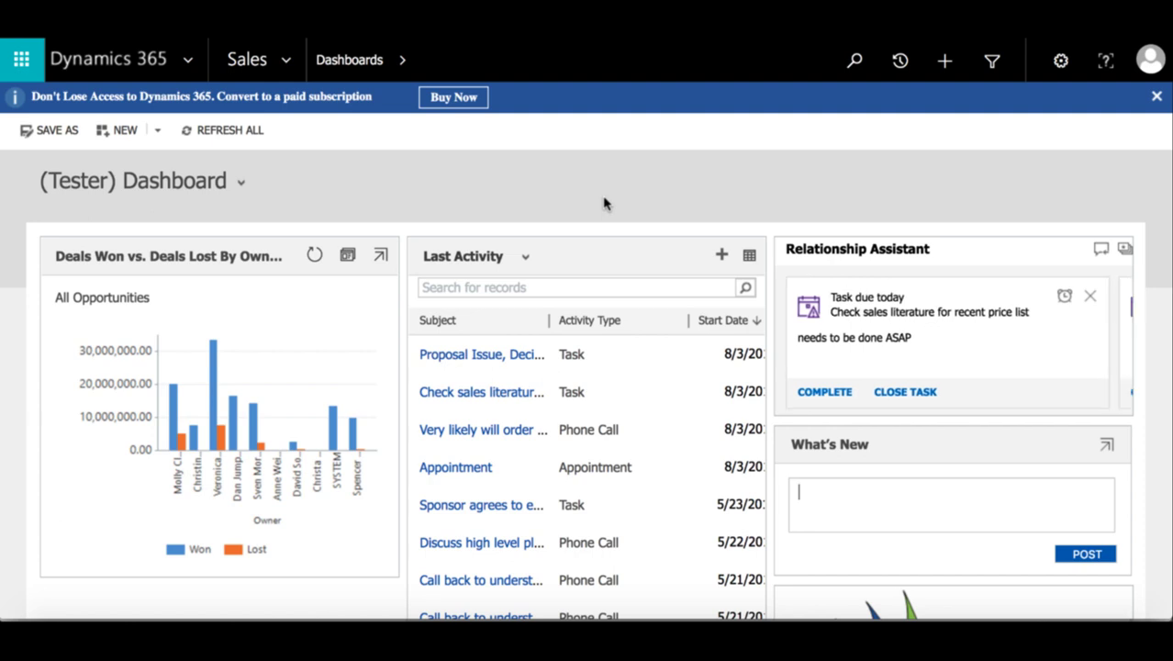
pyautogui.scroll(-3, 211, 598)
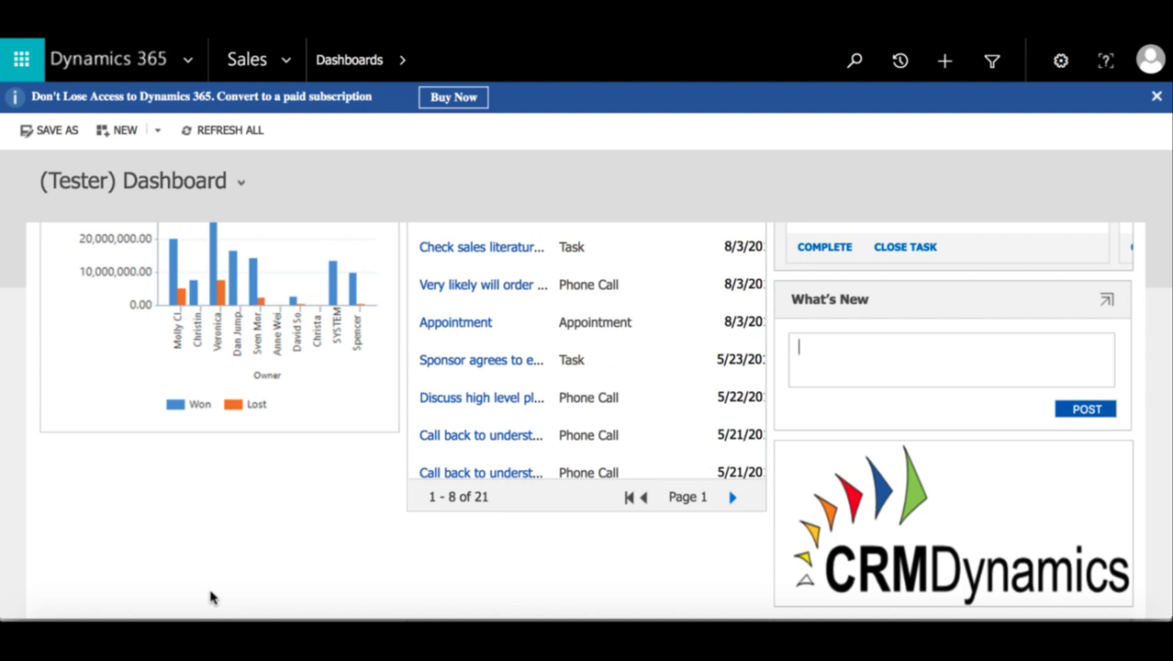
pyautogui.scroll(3, 211, 598)
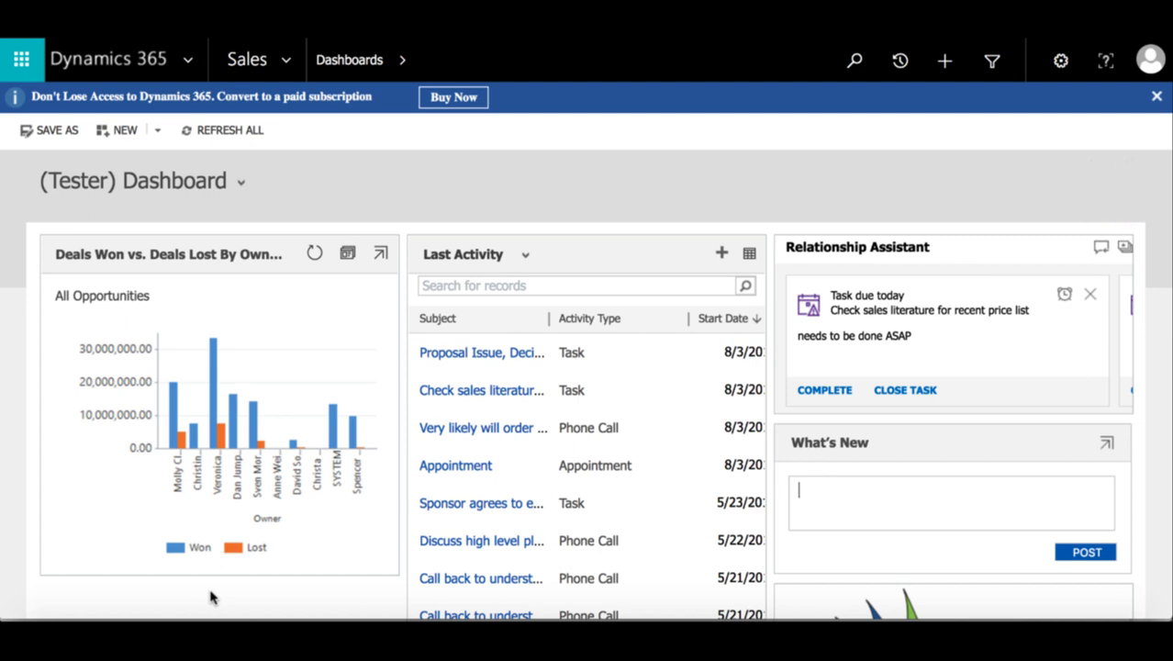
# Step: View the Assistant insights in the dashboard's What's New component, and return it to All posts
pyautogui.scroll(-1, 978, 539)
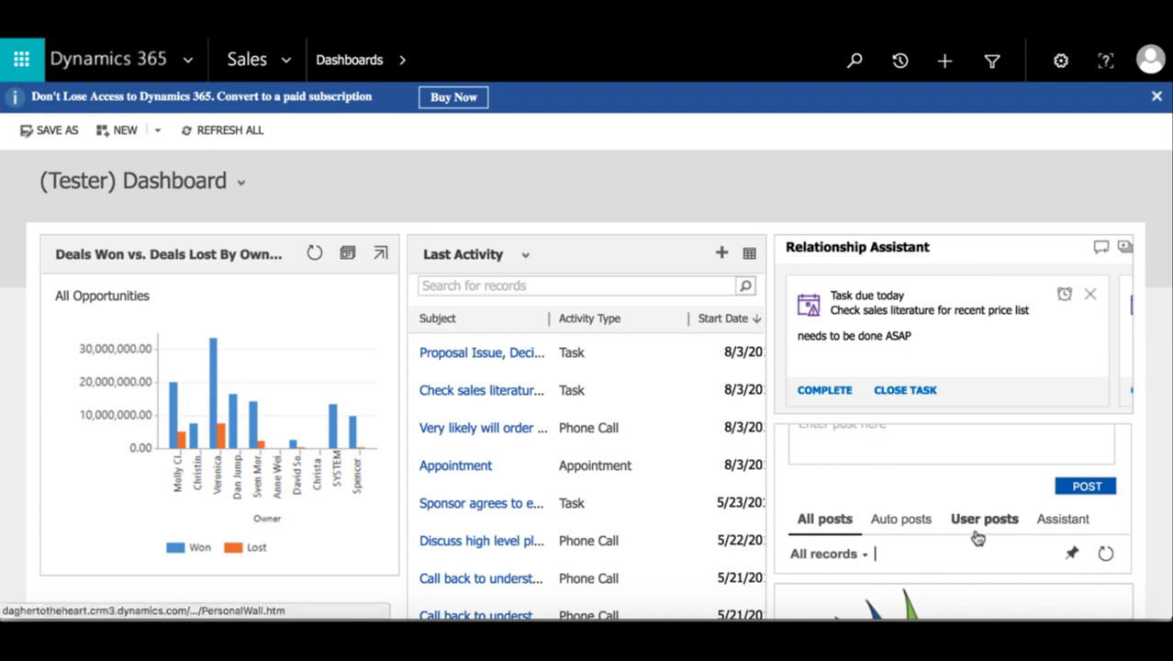
pyautogui.click(1063, 520)
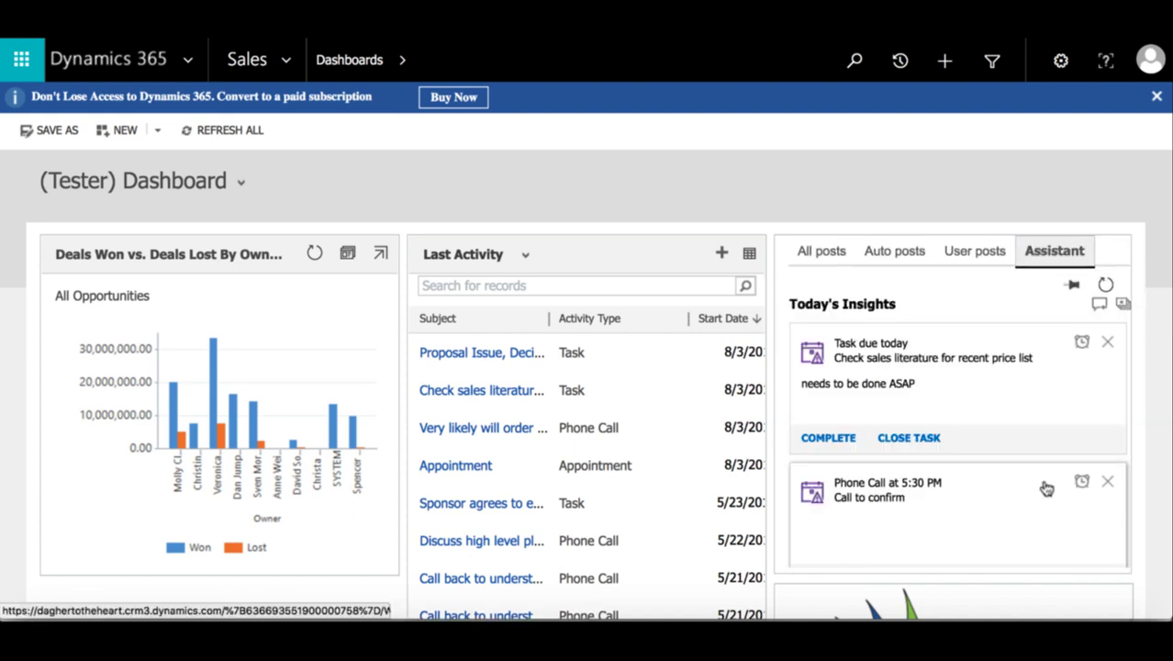
pyautogui.scroll(-1, 1020, 487)
pyautogui.scroll(1, 1020, 486)
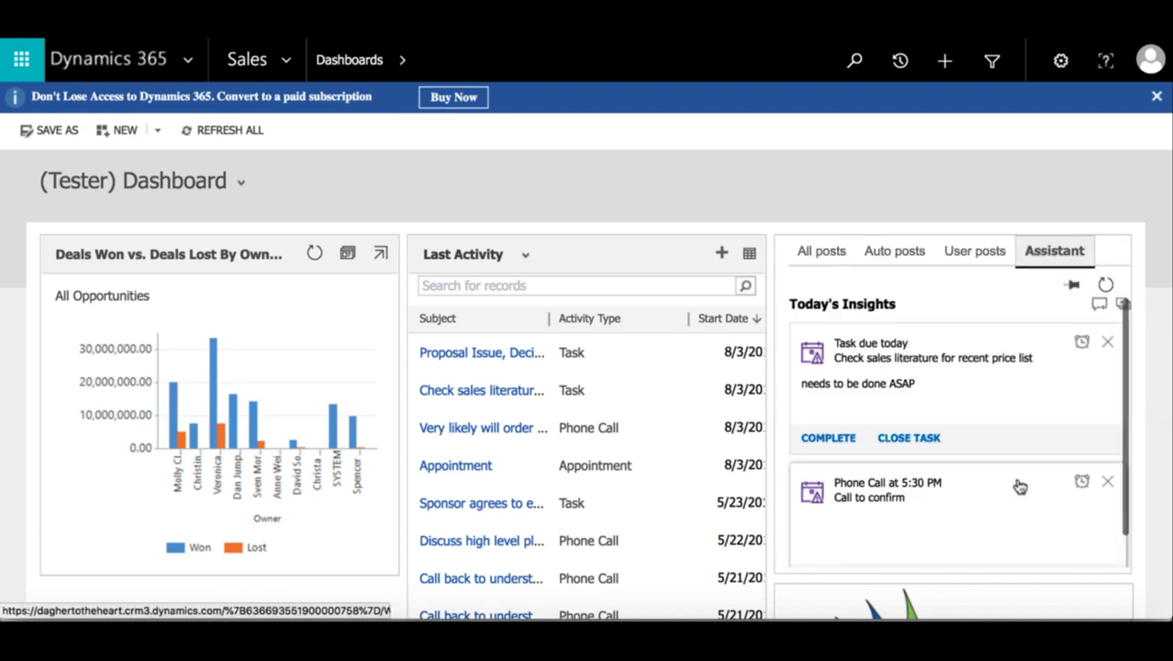
pyautogui.click(827, 254)
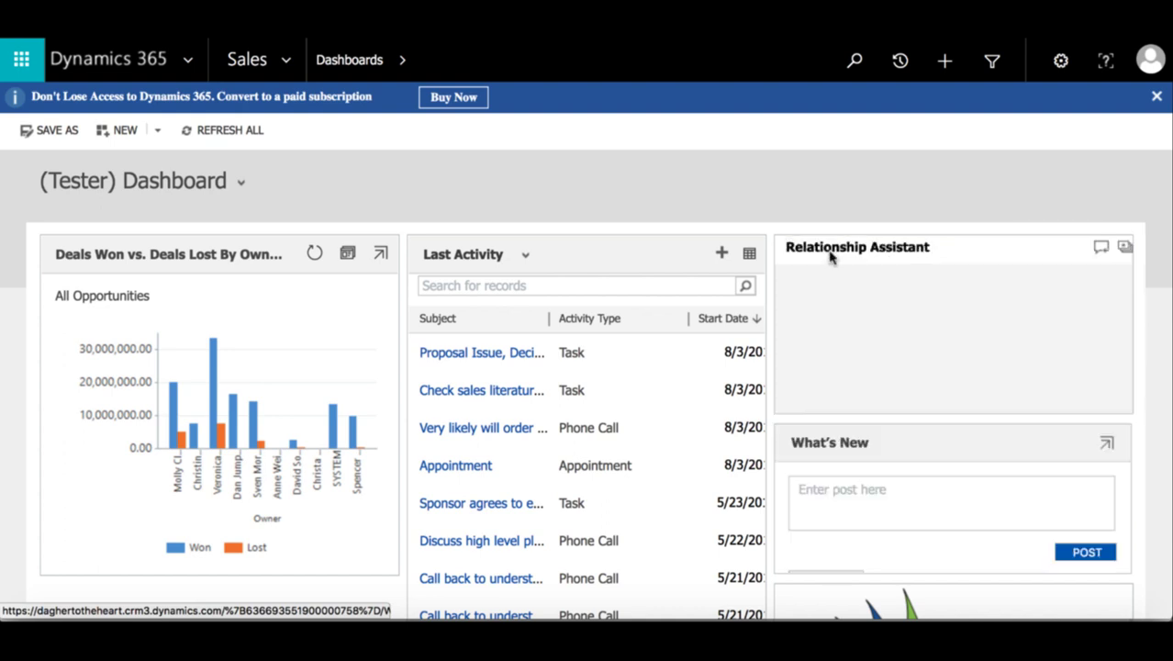